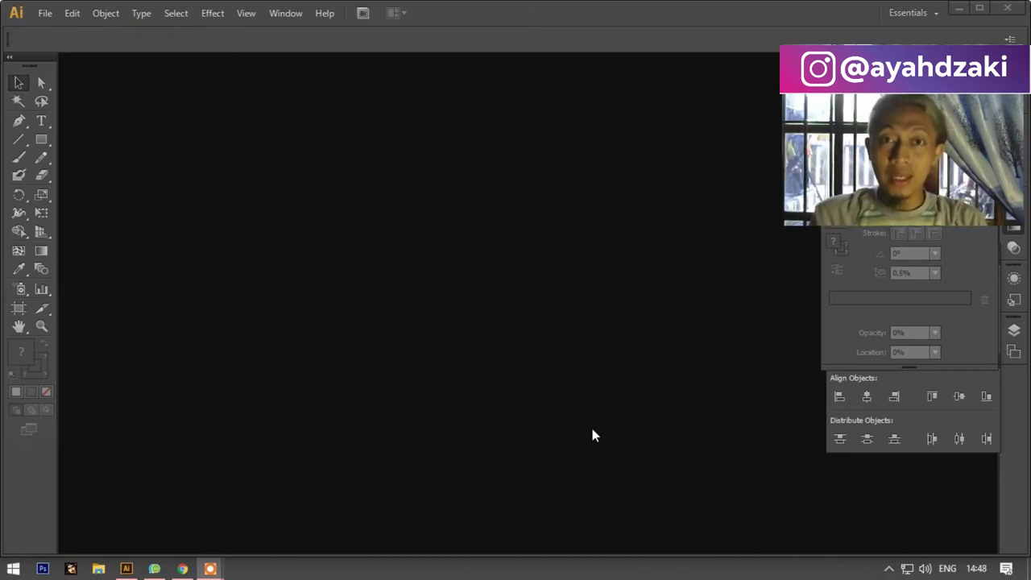
Create a new document with a width of 1080 pt and a height of 1080 pt.
left_click(44, 20)
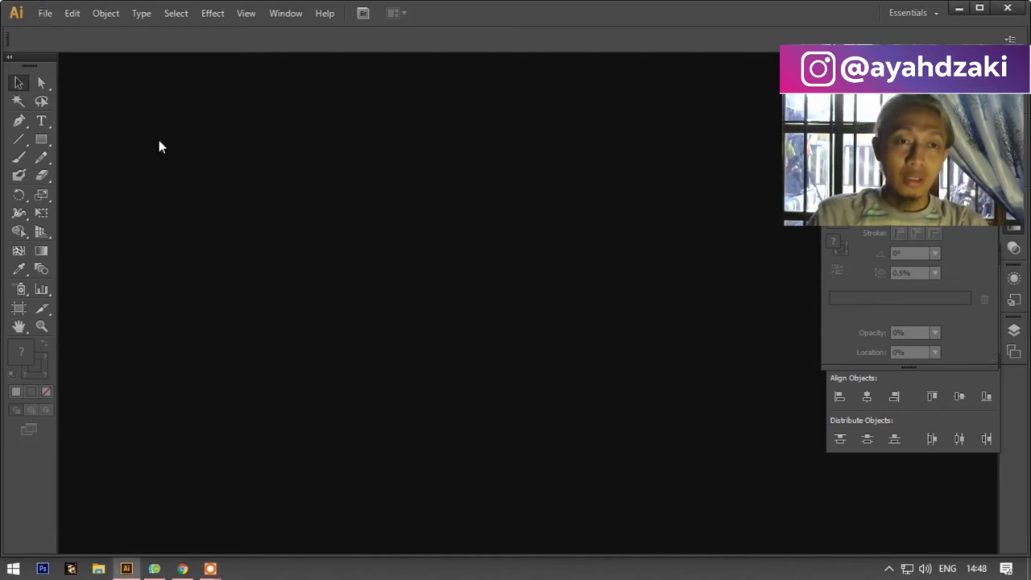
left_click(45, 16)
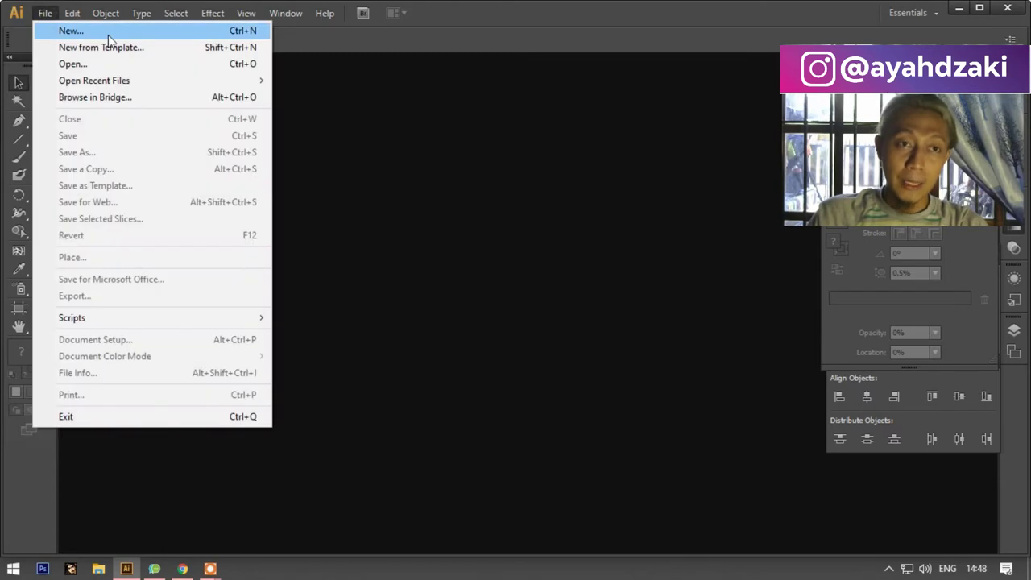
left_click(108, 34)
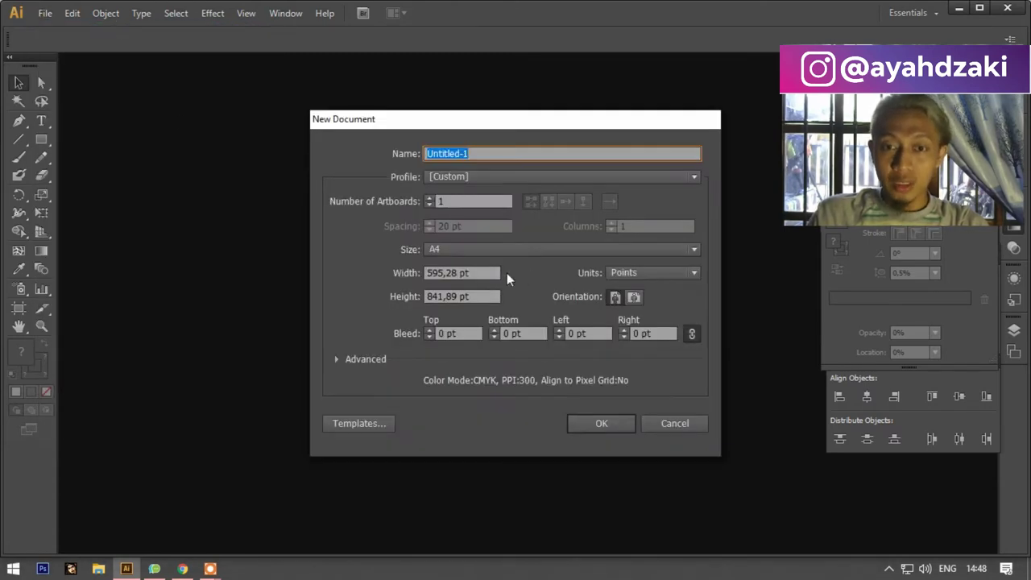
left_click(498, 272)
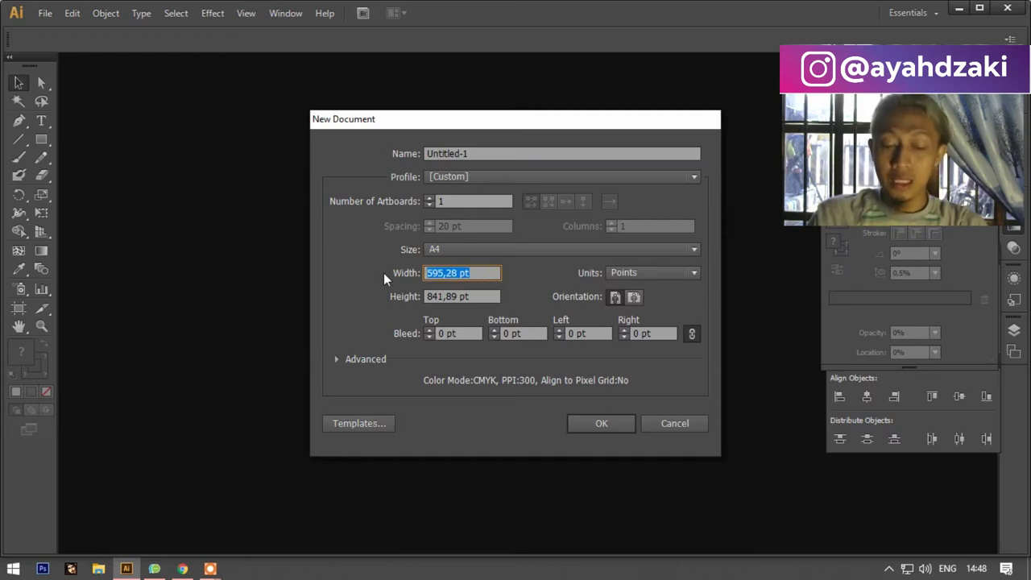
type("1080")
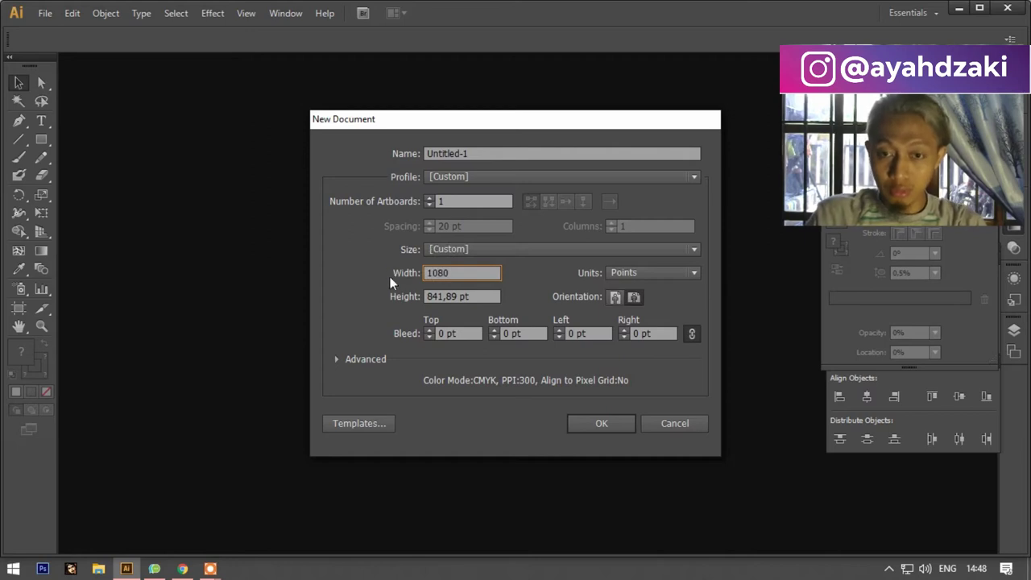
key("Tab")
type("10")
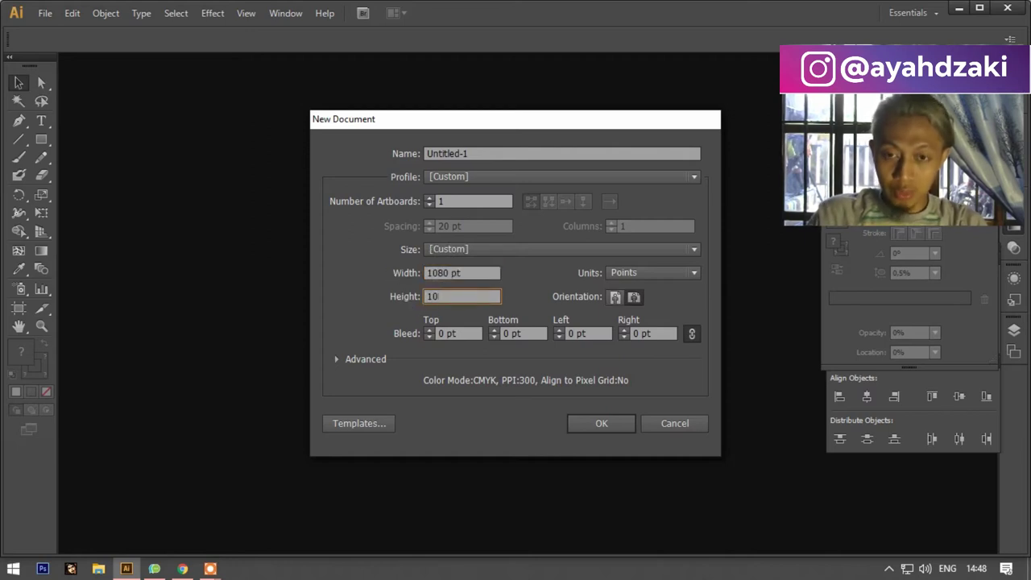
type("80")
key("Return")
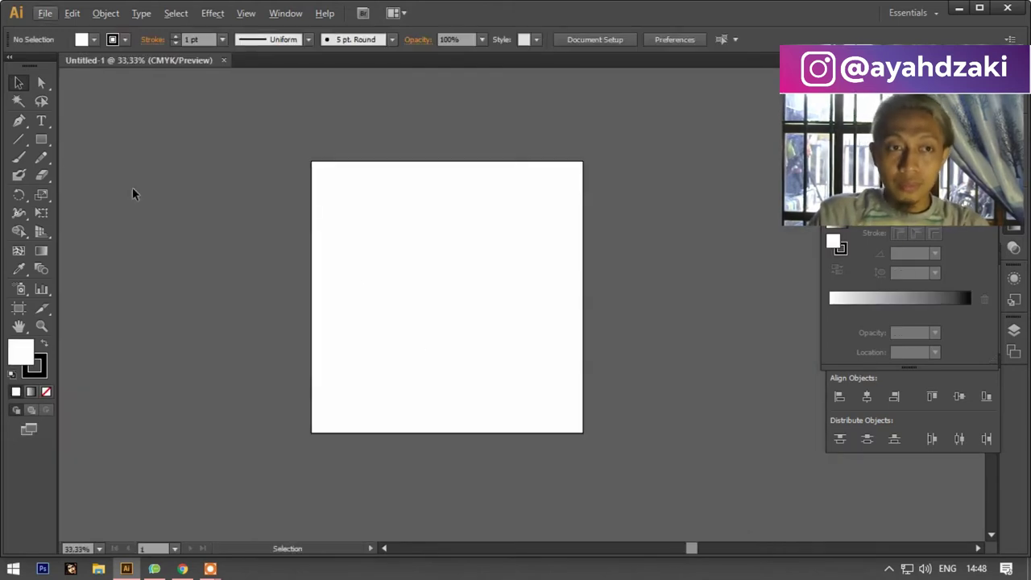
Draw a white square covering the whole artboard and move it off the artboard to its upper left.
left_click(41, 138)
left_click_drag(310, 160, 582, 429)
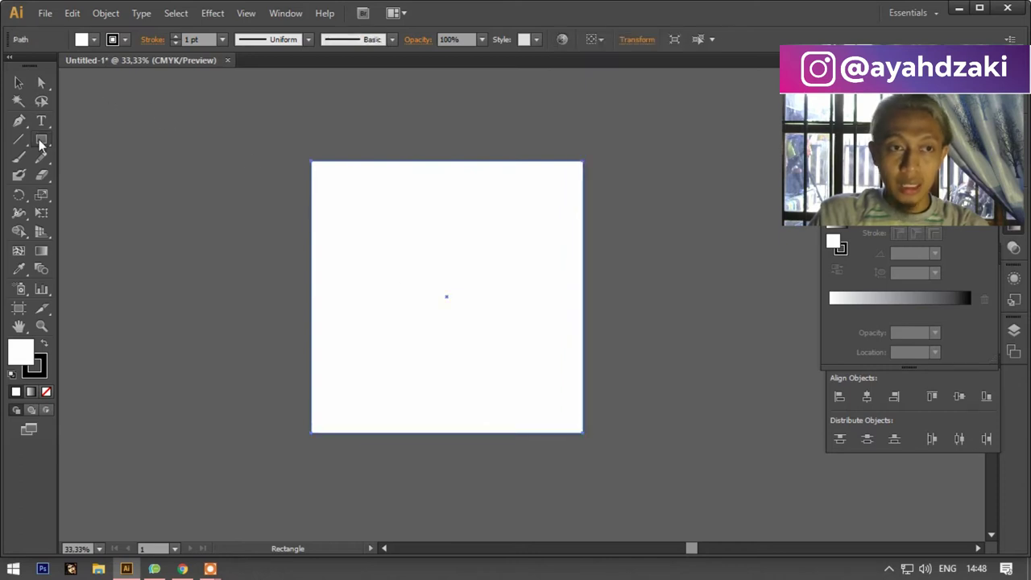
left_click(19, 82)
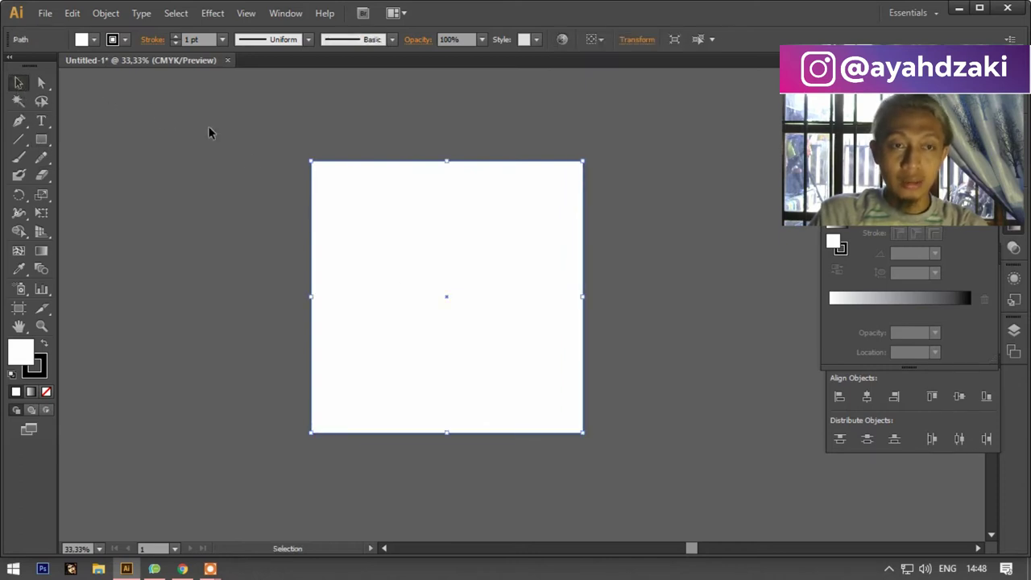
left_click(209, 133)
scroll(387, 269, "down", 4)
left_click_drag(463, 279, 187, 201)
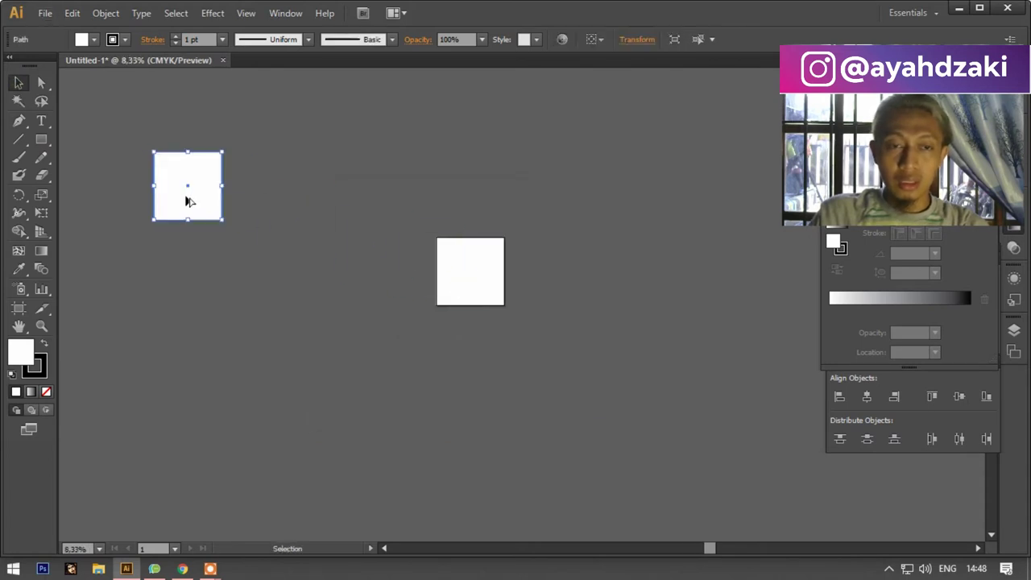
Remove the stroke from the white square and shift it slightly to the right.
scroll(134, 143, "up", 2)
left_click(122, 39)
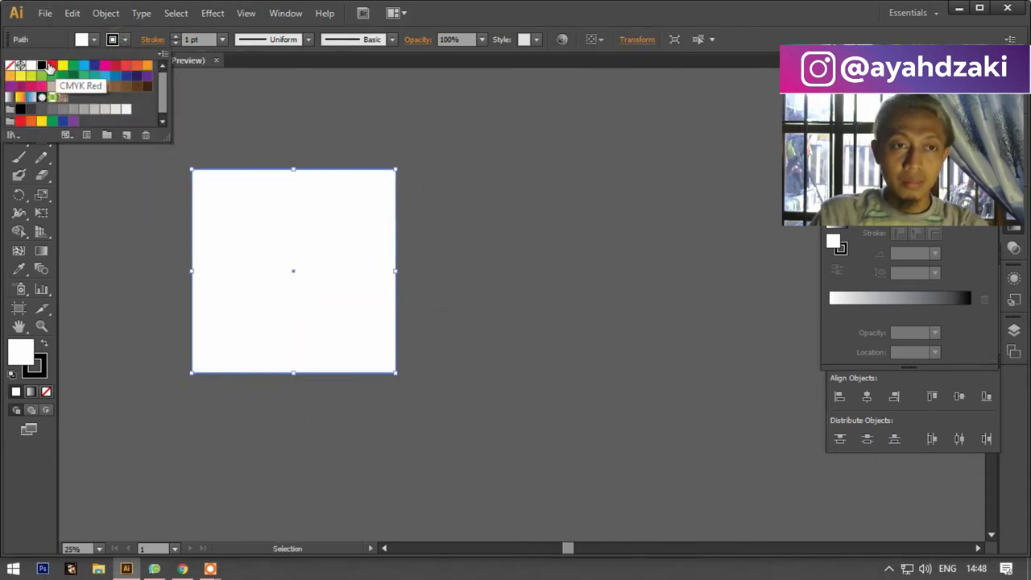
left_click(10, 65)
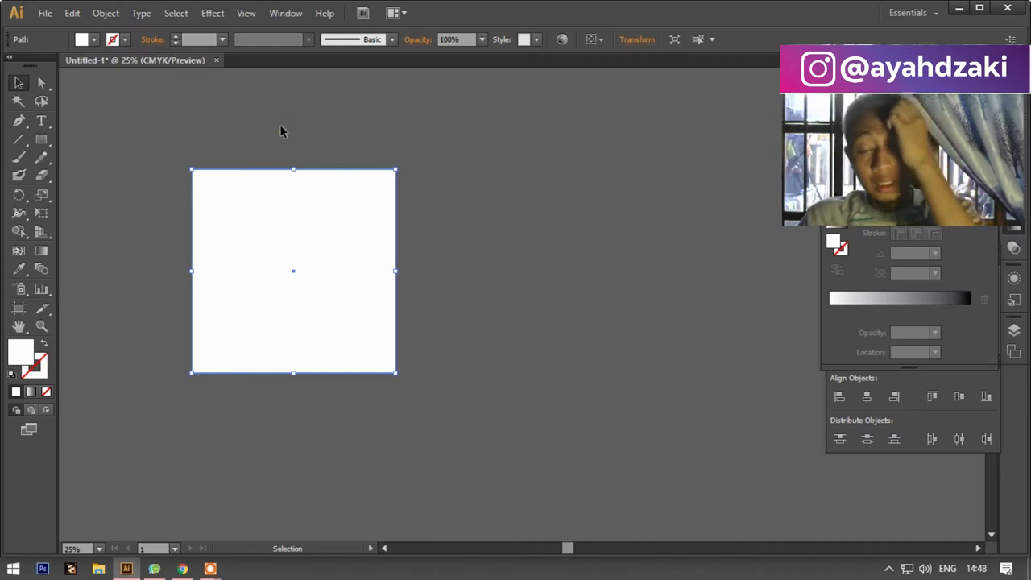
left_click(281, 132)
left_click_drag(324, 197, 368, 202)
left_click(490, 201)
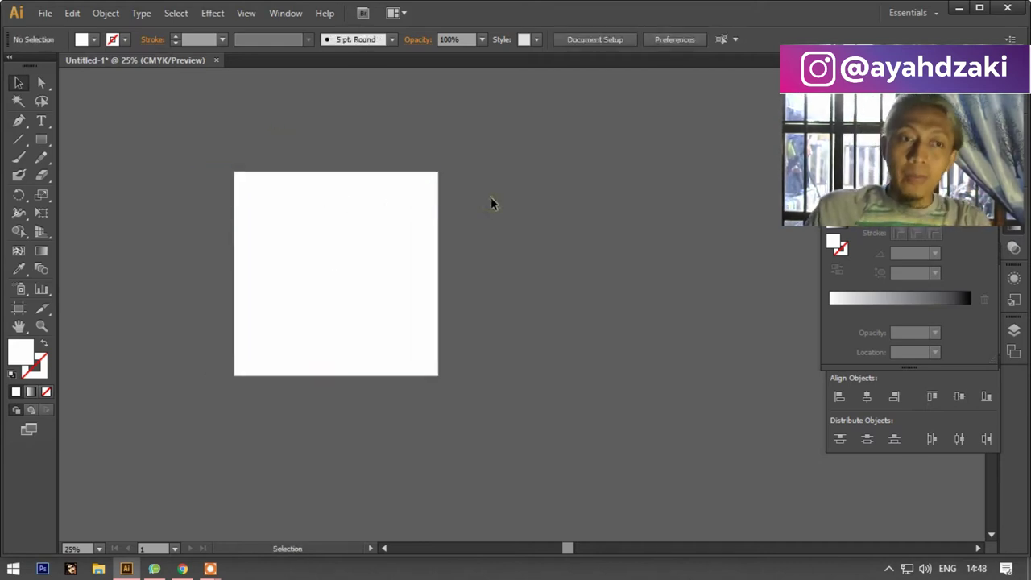
Draw a small, narrow horizontal rectangle to the right of the white square.
left_click(41, 140)
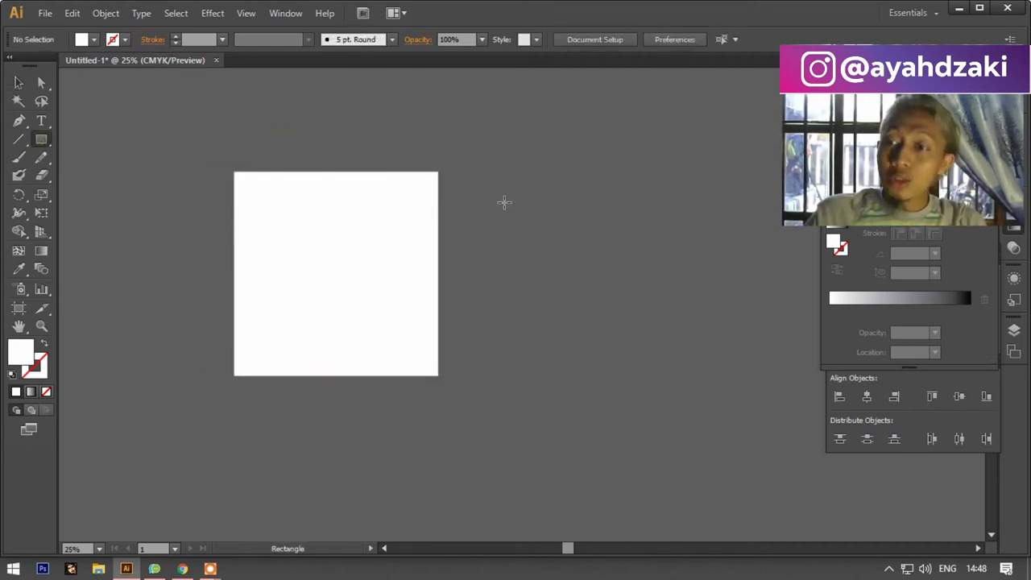
left_click_drag(502, 198, 602, 211)
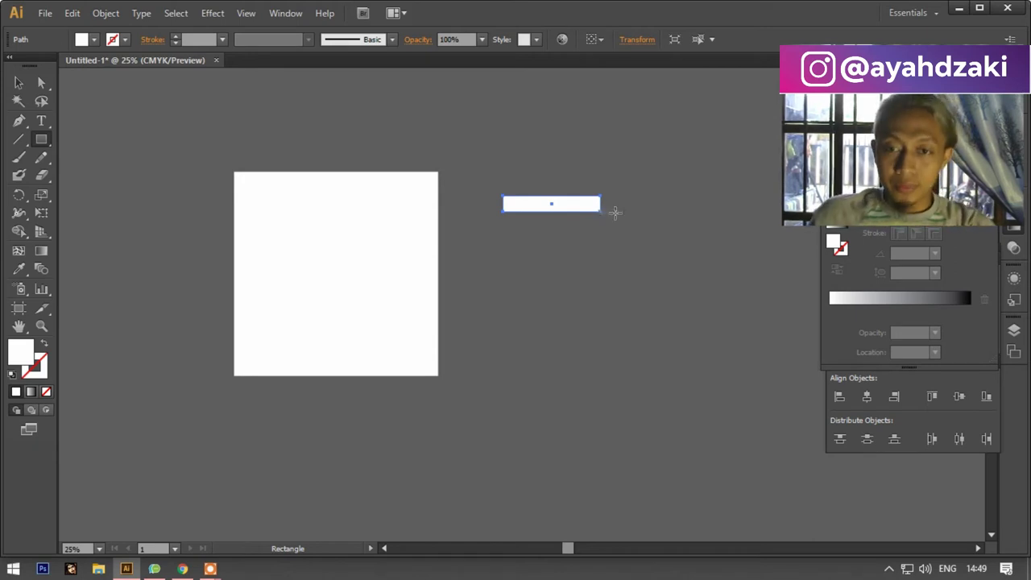
left_click(18, 82)
Sketch an eye with three lashes above the narrow rectangle using the Paintbrush tool.
left_click(18, 157)
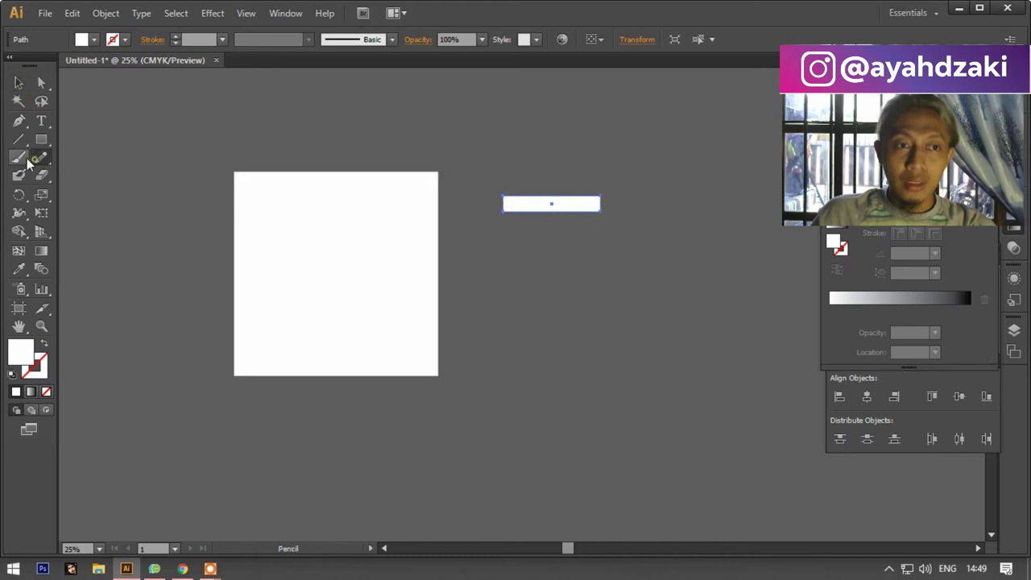
mouse_move(553, 153)
left_mouse_down()
mouse_move(585, 131)
mouse_move(567, 123)
mouse_move(541, 121)
mouse_move(516, 137)
mouse_move(561, 149)
mouse_move(564, 127)
mouse_move(549, 125)
mouse_move(548, 147)
mouse_move(562, 146)
mouse_move(557, 129)
mouse_move(552, 143)
mouse_move(532, 114)
left_mouse_up()
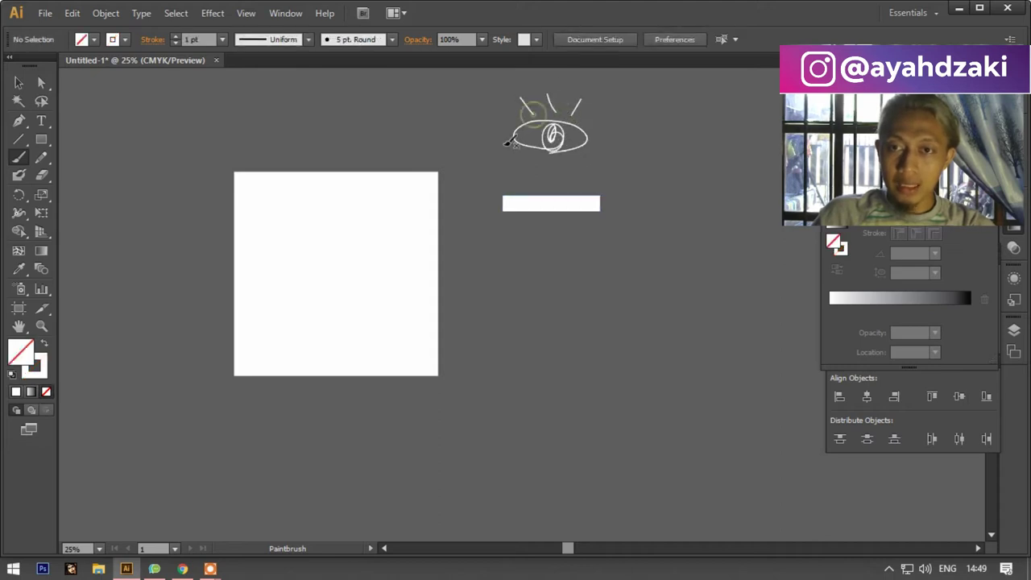
left_click(19, 82)
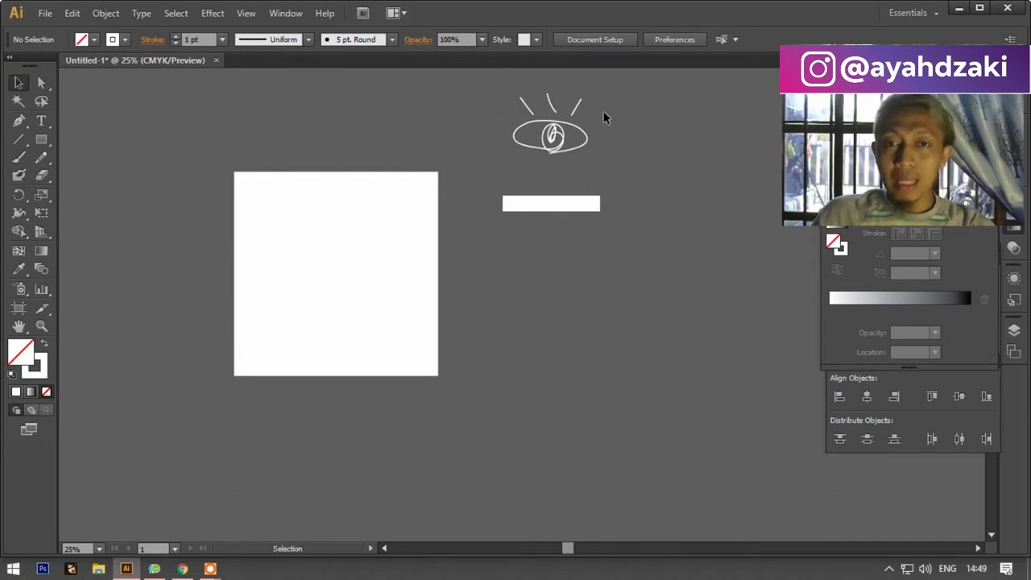
Fill the narrow rectangle with red and place a yellow-filled copy of it directly below.
left_click(574, 209)
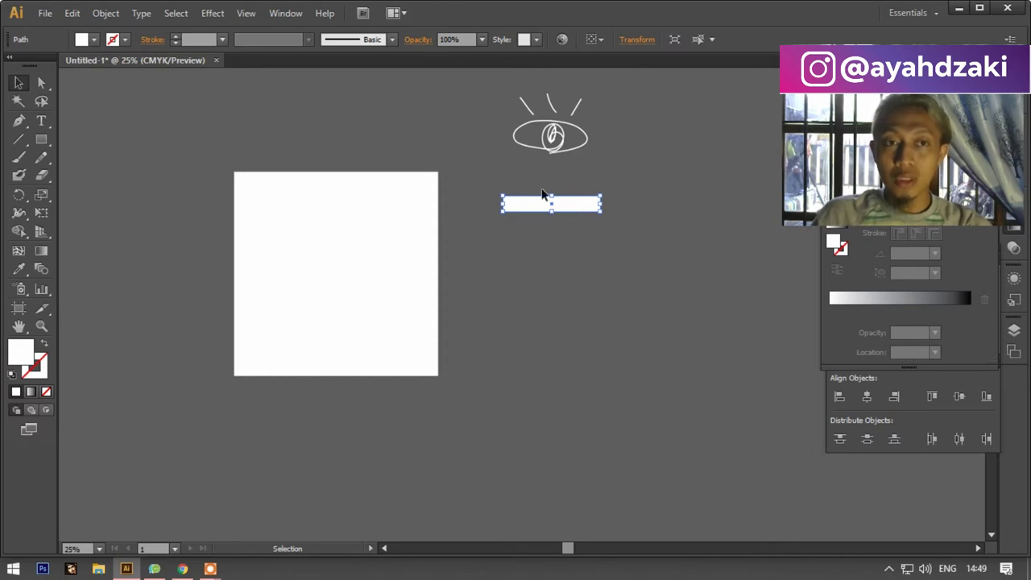
left_click(92, 44)
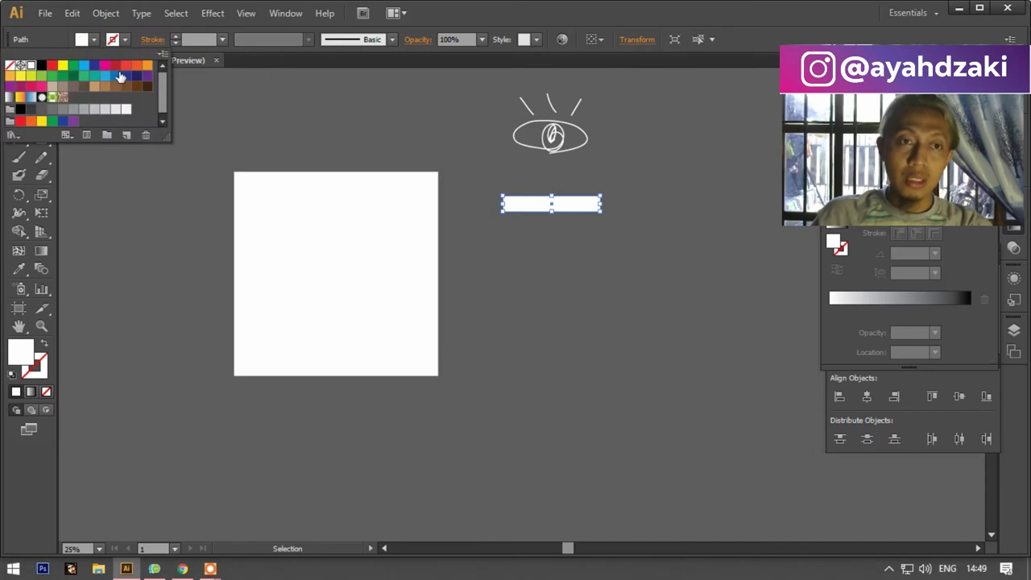
left_click(52, 64)
left_click(565, 210)
left_click_drag(566, 211, 554, 238)
left_click(94, 39)
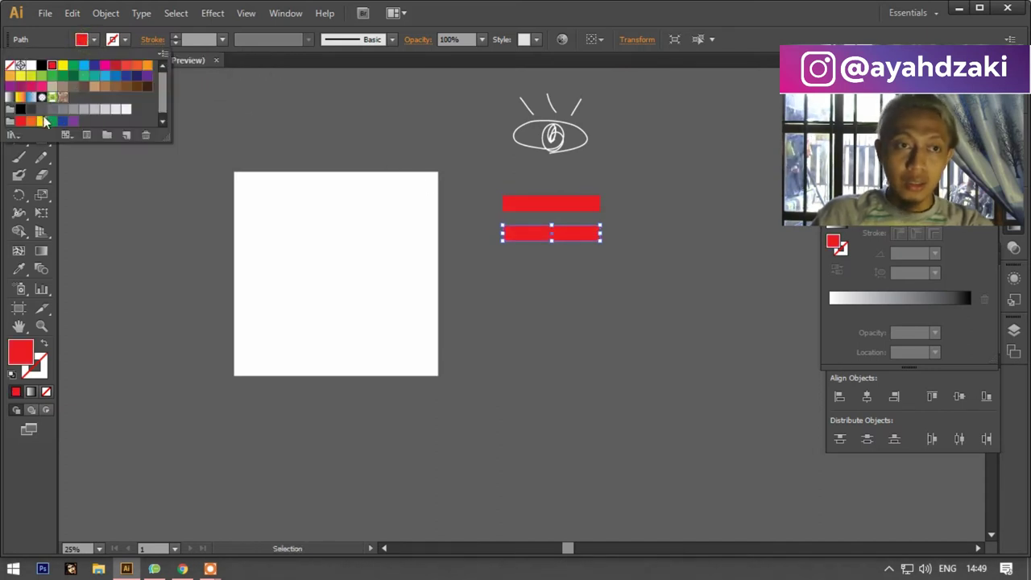
left_click(42, 121)
left_click(642, 314)
Duplicate the narrow bar twice more below the yellow one, filling the copies green and light blue.
left_click_drag(585, 237, 585, 271)
left_click(93, 39)
left_click(60, 121)
left_click(521, 315)
left_click_drag(556, 276, 560, 304)
left_click(82, 41)
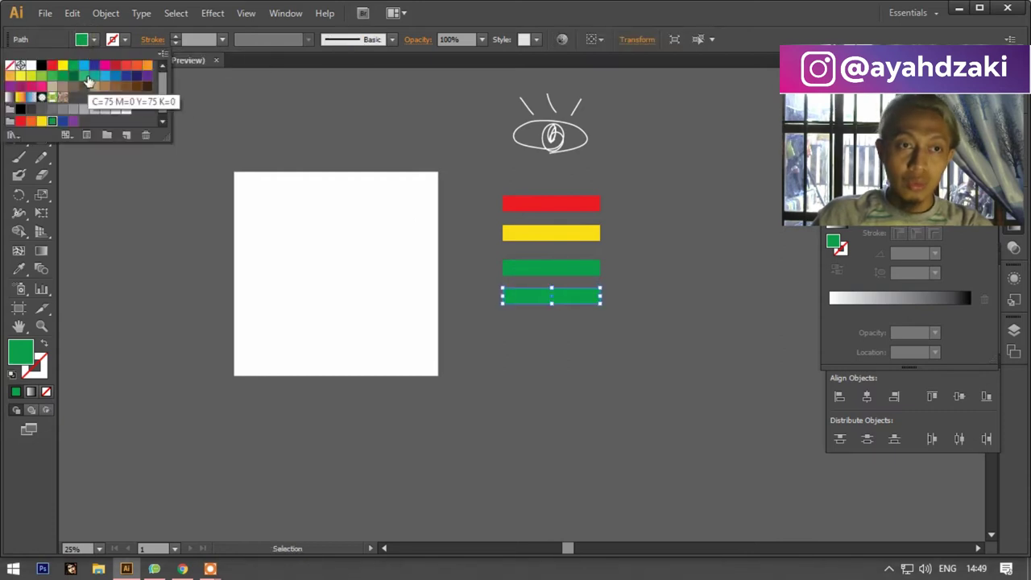
left_click(84, 64)
left_click(696, 368)
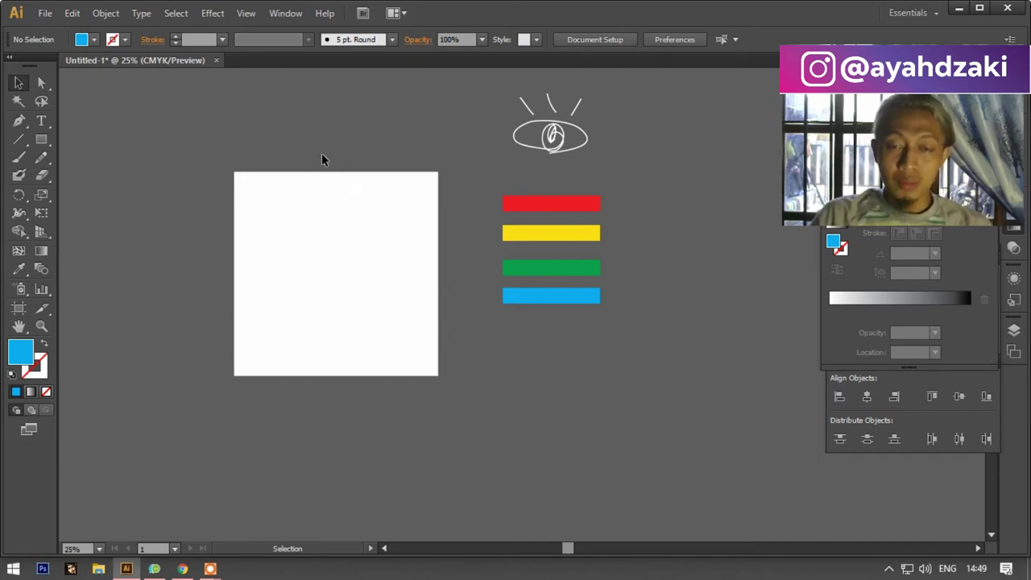
Fill the large white square with the red sampled from the top colour bar using the Eyedropper.
scroll(321, 159, "left", 3)
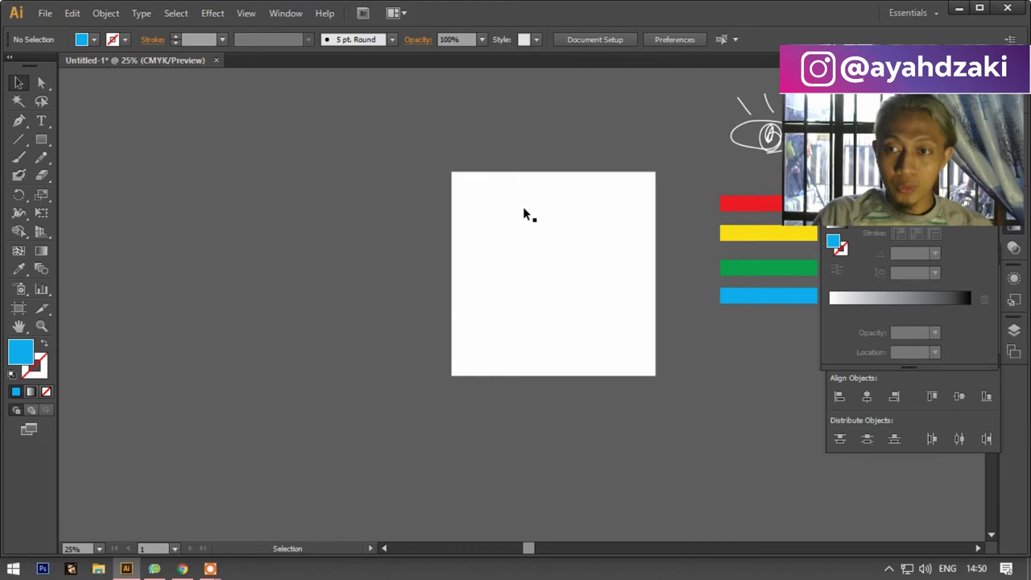
scroll(645, 218, "up", 1)
scroll(582, 240, "right", 2)
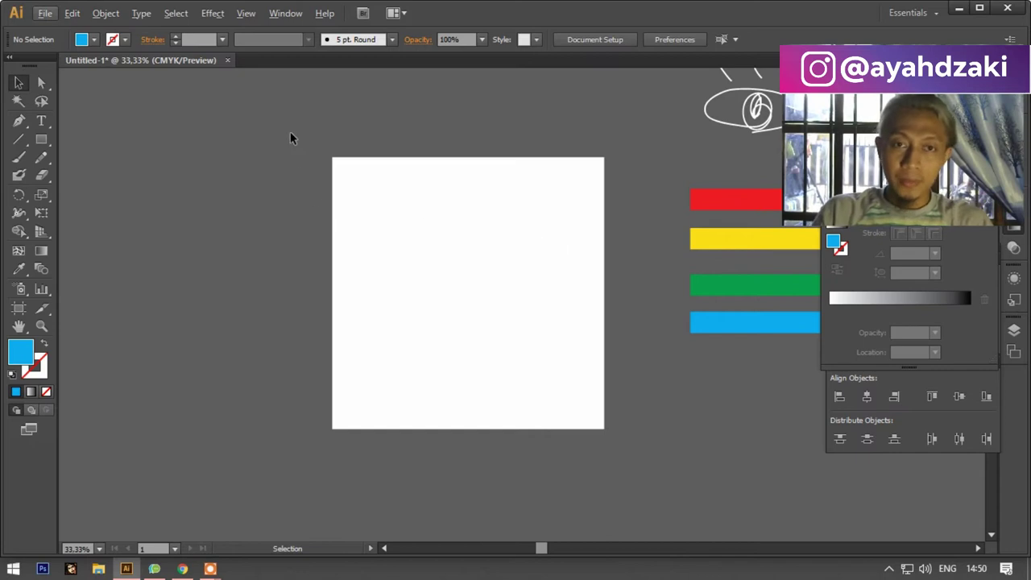
left_click_drag(290, 133, 579, 329)
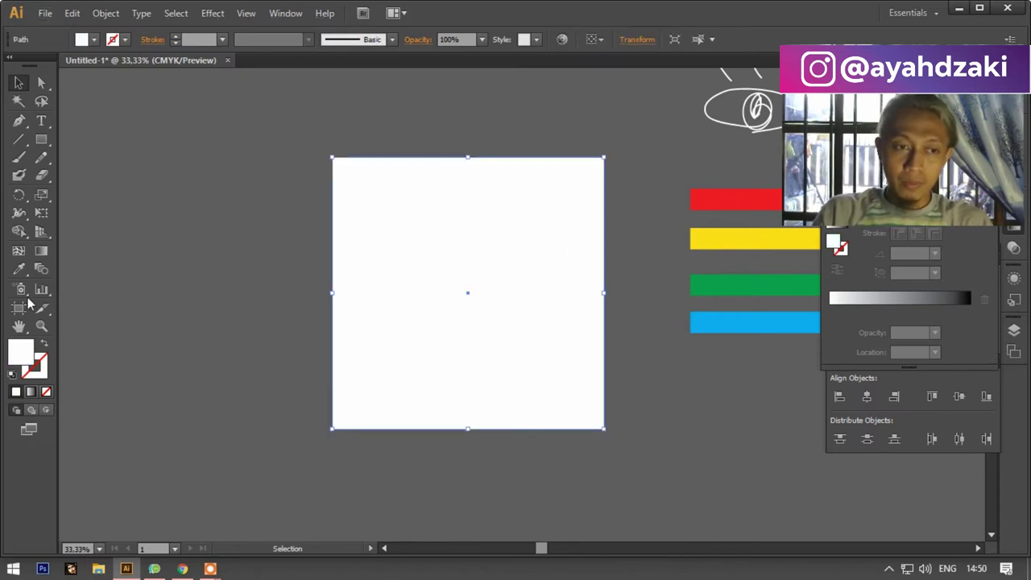
left_click(18, 270)
left_click(705, 195)
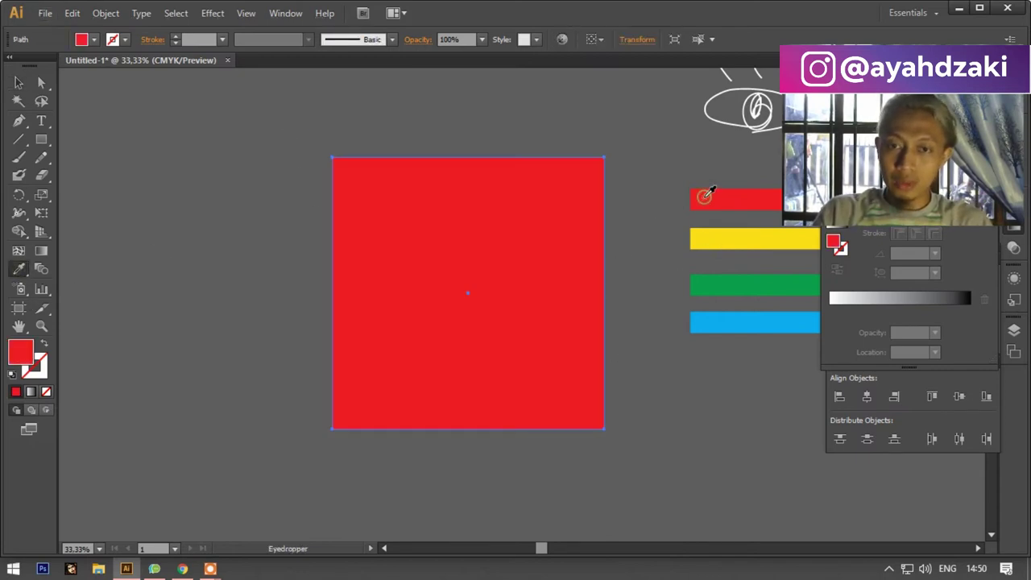
left_click(19, 83)
left_click(334, 150)
scroll(375, 166, "down", 1)
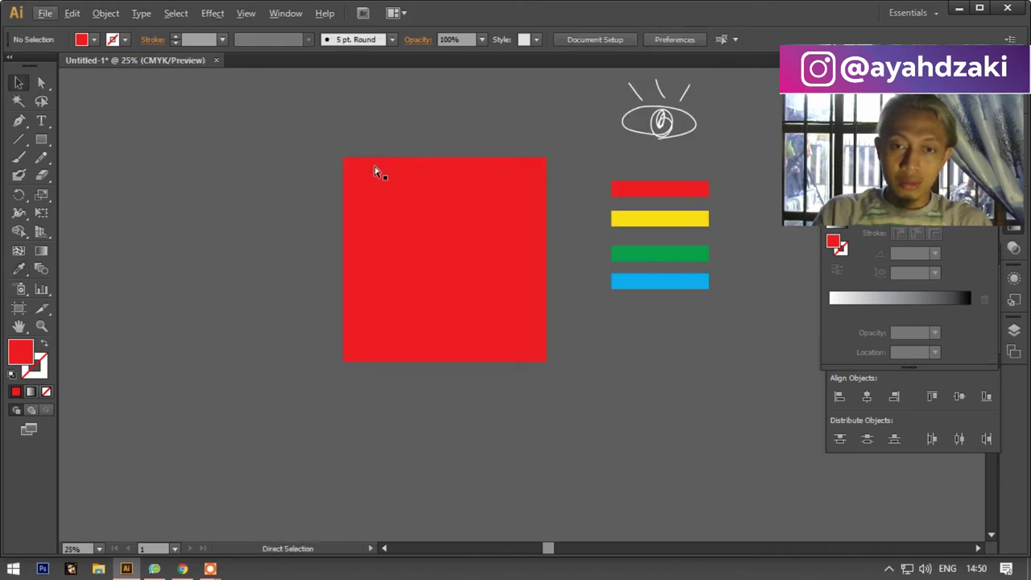
Open the illustration file 152052-OVJYKT-470.ai from the file explorer.
scroll(442, 254, "up", 1)
scroll(443, 256, "up", 1)
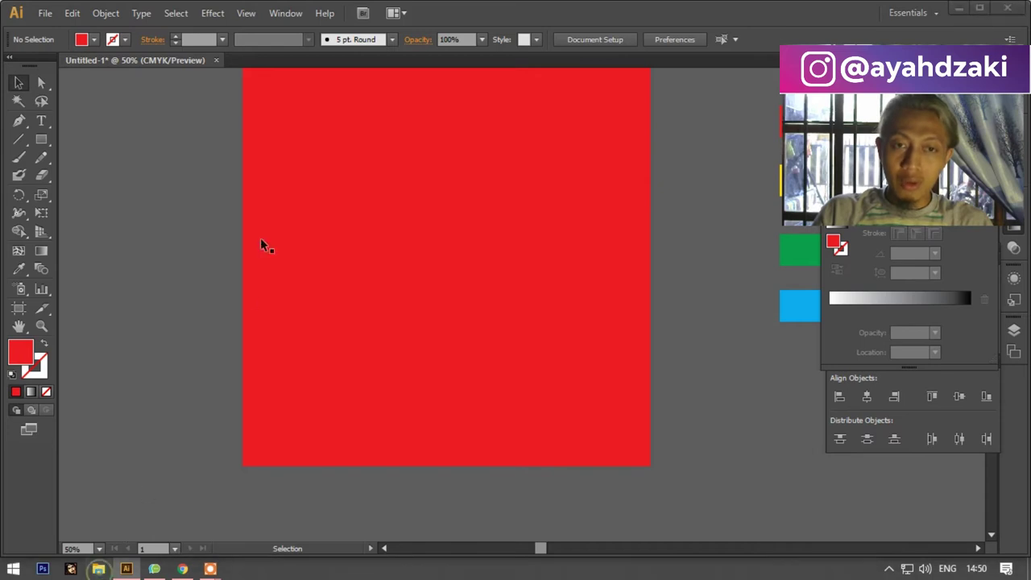
key("super+e")
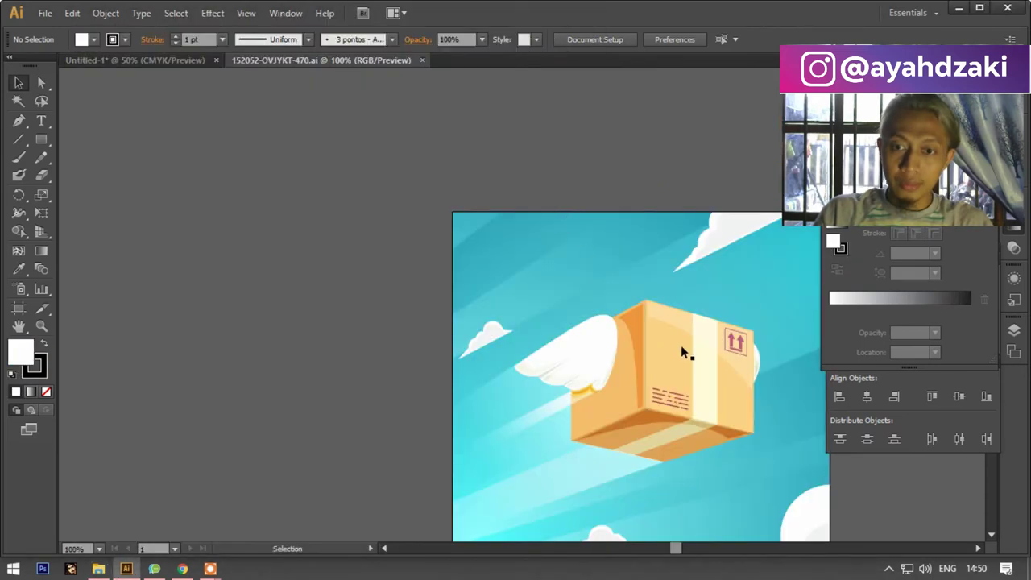
Copy the winged box group into the Untitled-1 document and place it to the left of the red square.
left_click(675, 364)
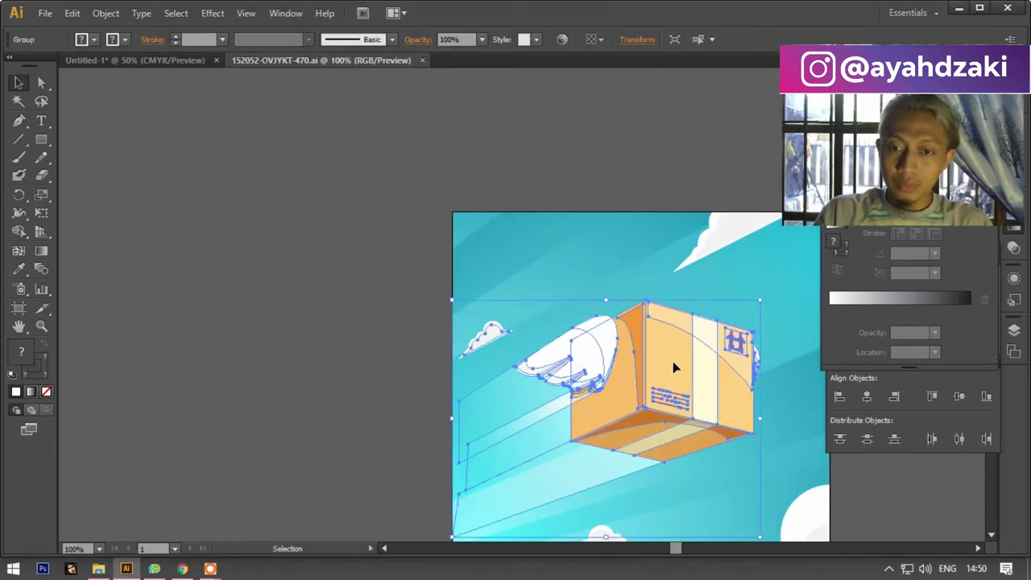
scroll(673, 361, "down", 2)
scroll(672, 361, "down", 2)
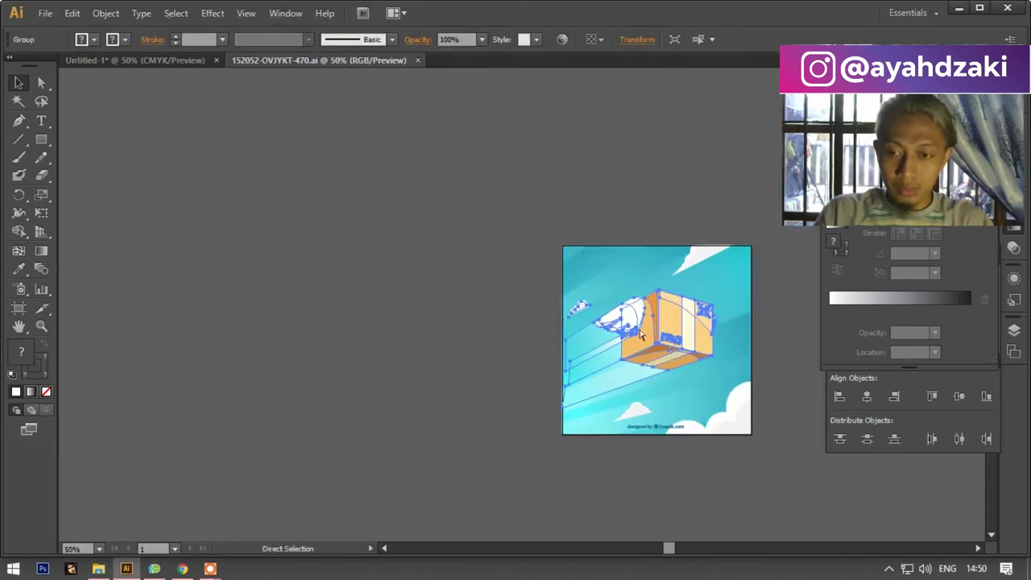
left_click(174, 62)
key("ctrl+v")
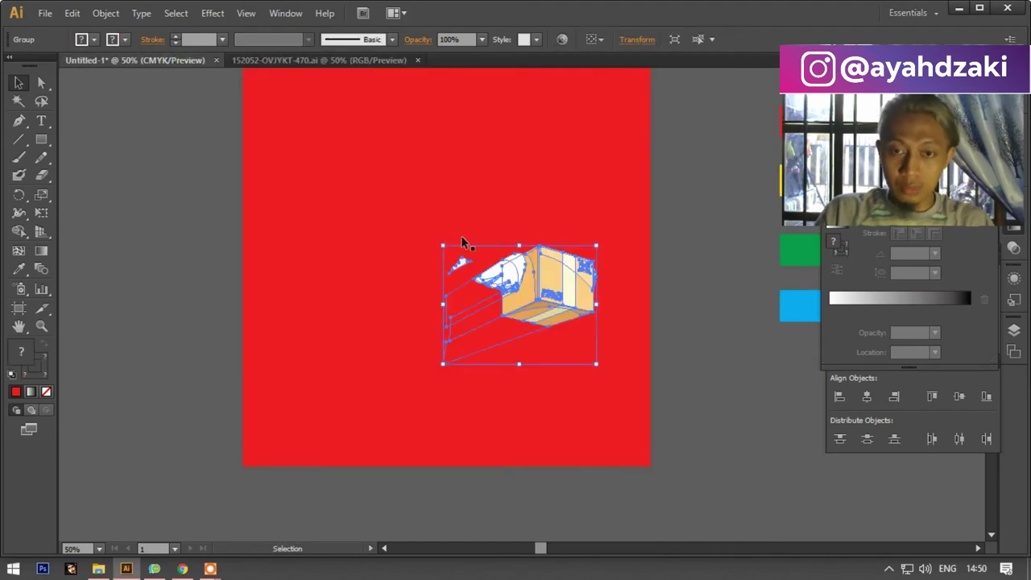
left_click_drag(556, 296, 173, 269)
scroll(202, 206, "down", 2)
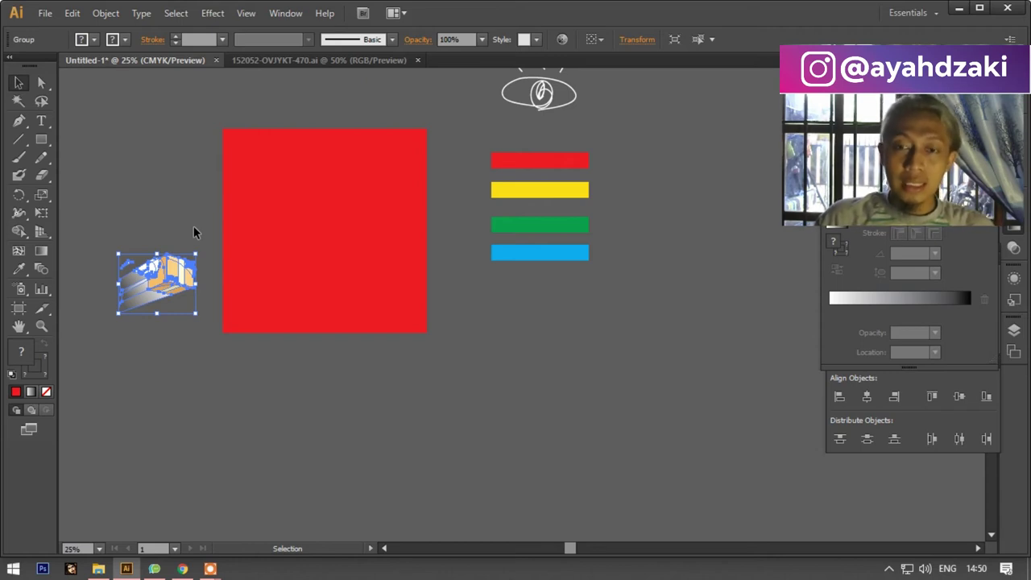
Add the numbered text "1. Color" and "2. Objek Nakal" below the light blue bar.
left_click(41, 120)
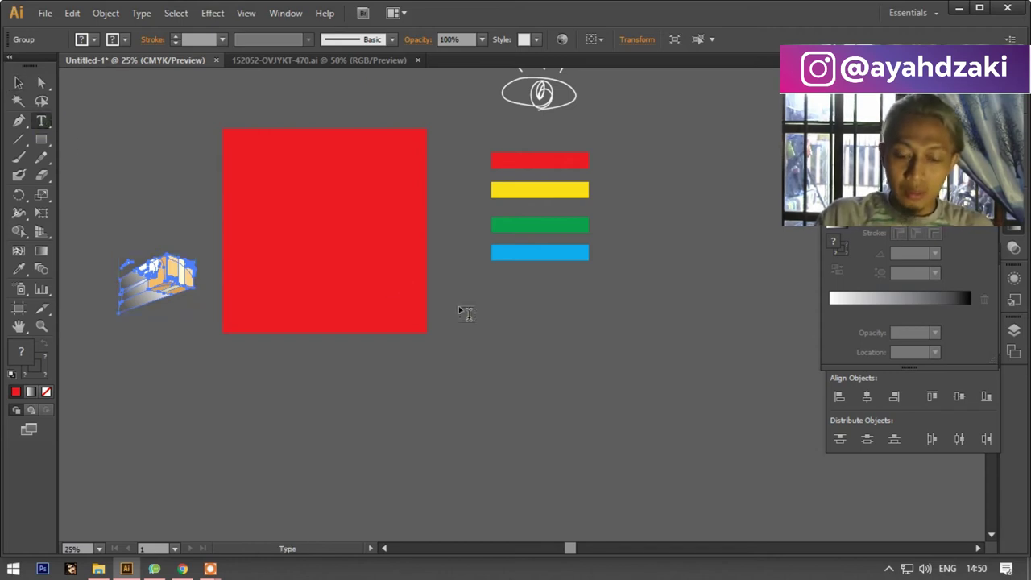
key("ctrl+v")
left_click_drag(543, 387, 577, 306)
left_click(695, 382)
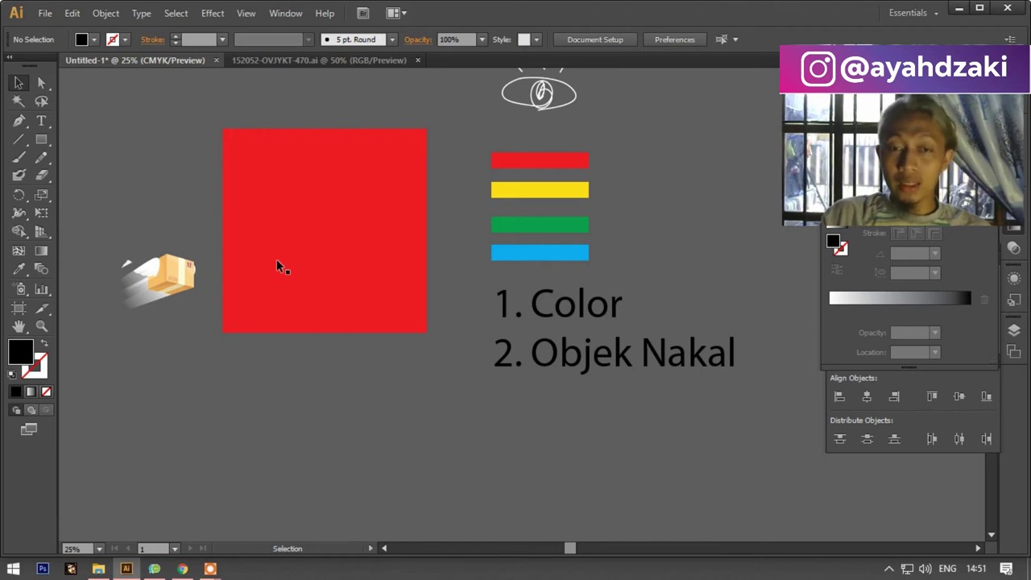
Place the winged box enlarged in the middle of the red square, without its grey motion trail.
left_click_drag(188, 271, 316, 213)
left_click_drag(323, 251, 383, 297)
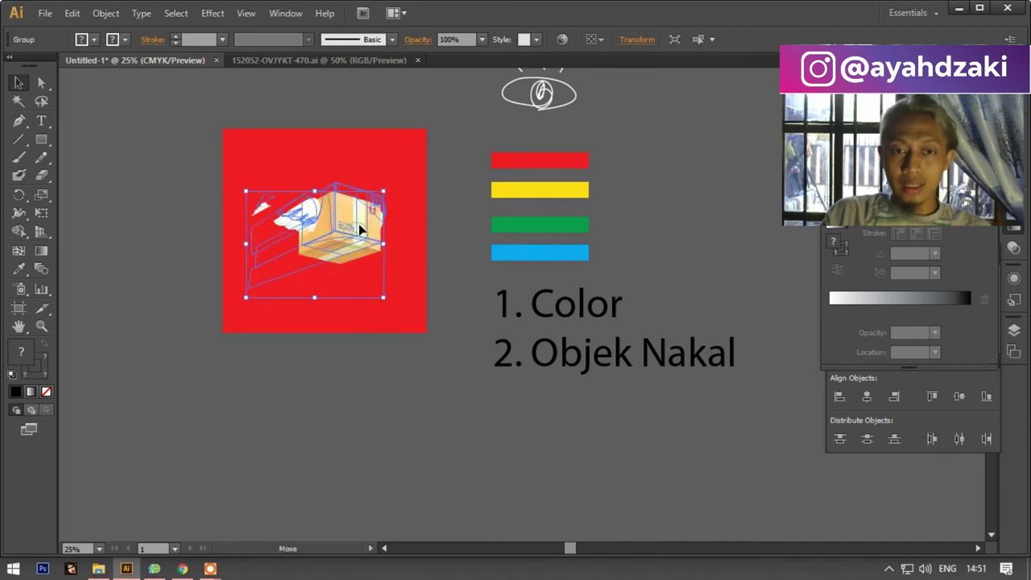
left_click_drag(439, 193, 544, 324)
scroll(599, 245, "up", 1)
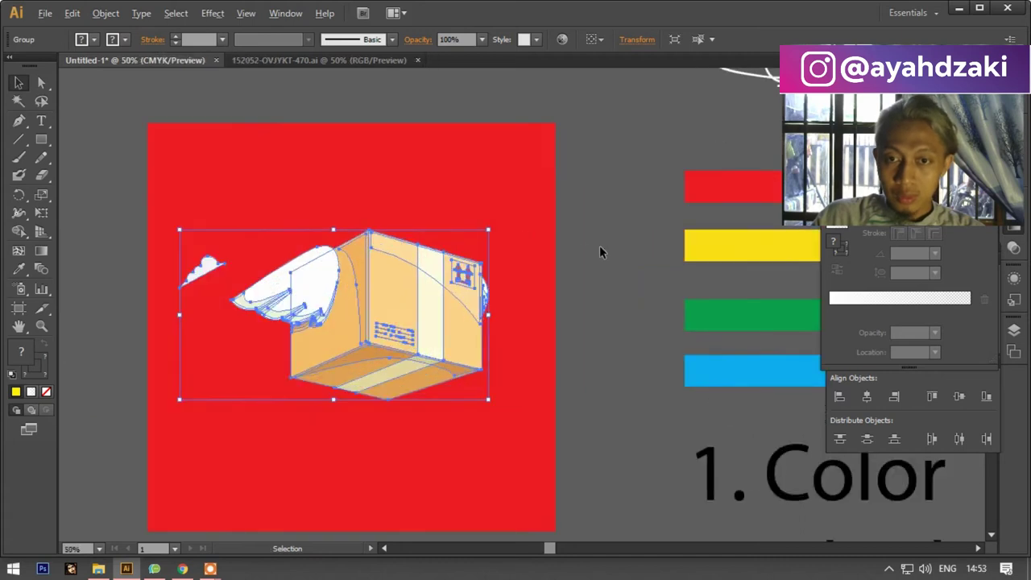
Copy the small white cloud within the group to the right side of the box and arrange it behind the box.
left_click(576, 269)
left_click(233, 279)
double_click(503, 242)
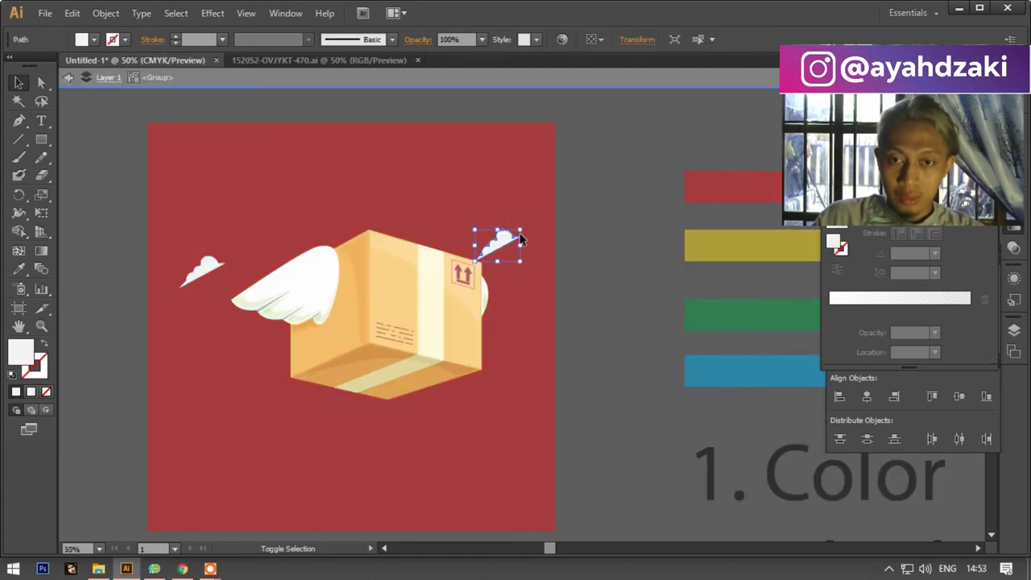
right_click(521, 233)
left_click(731, 514)
double_click(596, 245)
Add the text GRATIS ONGKIR above the red square in the Folklore font at 116.69 pt and convert it to outlines.
key("ctrl+Tab")
key("ctrl+Tab")
key("ctrl+minus")
key("t")
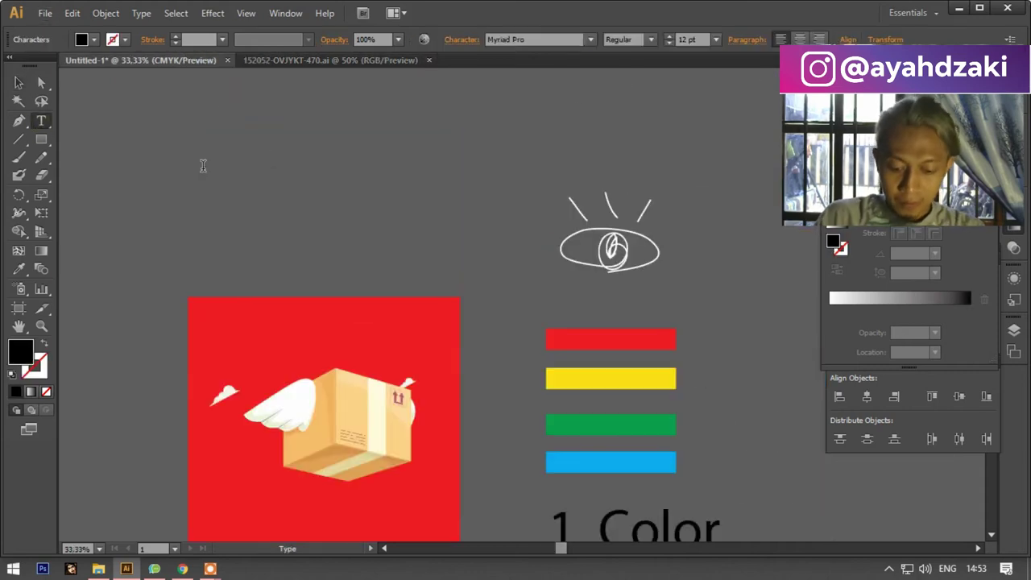
key("ctrl+z")
key("ctrl+z")
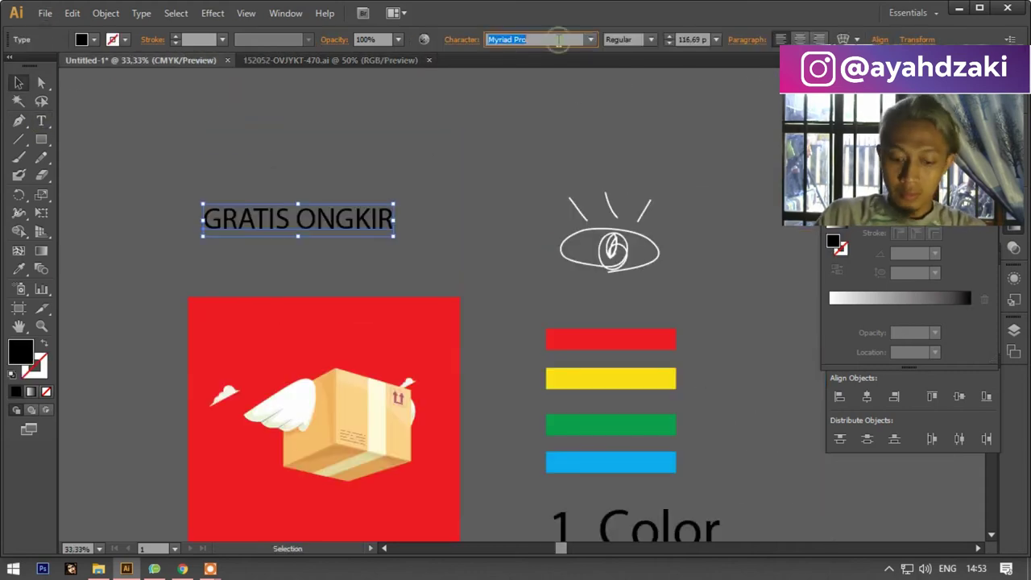
key("BackSpace")
key("ctrl+shift+o")
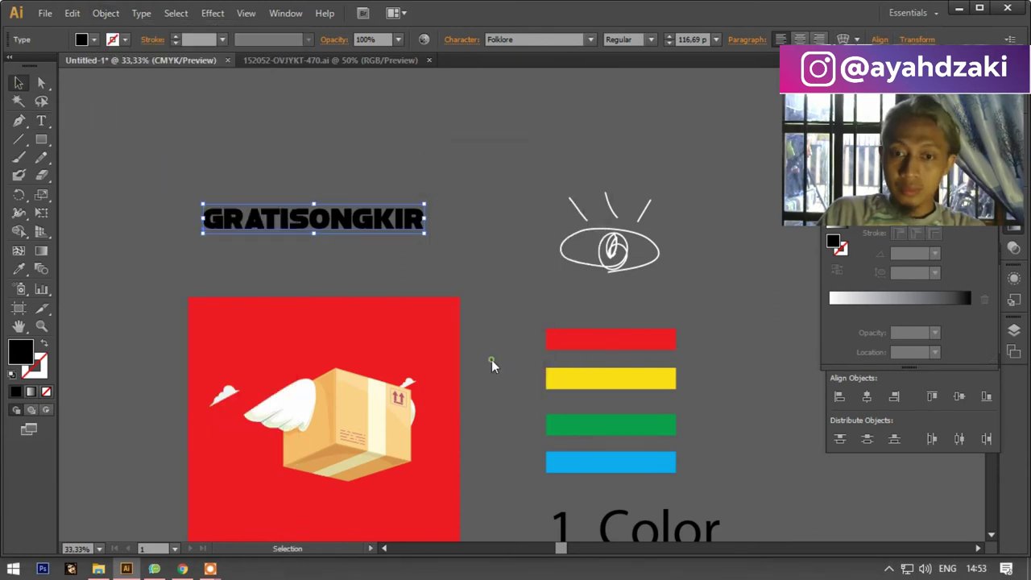
Separate the outlined words GRATIS and ONGKIR into two independent objects above the red square.
left_click(490, 362)
left_click_drag(362, 219, 366, 249)
left_click_drag(320, 194, 316, 228)
left_click(366, 249, "shift")
key("ctrl+shift+a")
scroll(379, 241, "down", 4)
scroll(468, 228, "up", 4)
Place GRATIS enlarged and tilted upward behind the upper part of the box, and fill it white.
left_click_drag(429, 211, 408, 341)
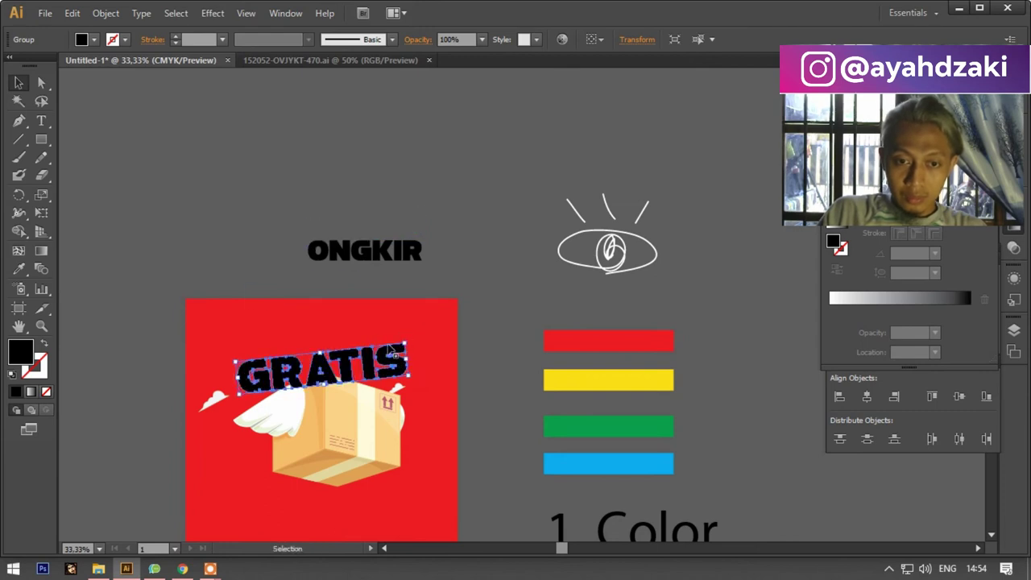
scroll(422, 324, "down", 4)
left_click(94, 39)
left_click(31, 65)
Place ONGKIR enlarged and tilted upward just below the box, and fill it white.
left_click_drag(365, 87, 315, 352)
left_click_drag(369, 333, 407, 322)
left_click(95, 39)
left_click(31, 64)
left_click(484, 467)
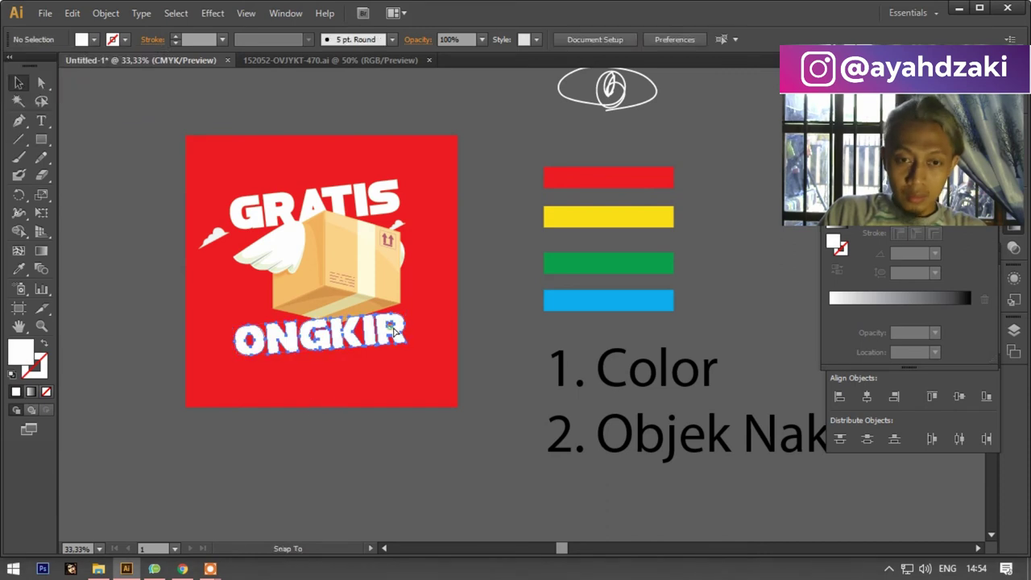
Try to add a vertical GOBANCO text in the Folklore font at 56.16 pt beside the red square.
scroll(445, 295, "left", 5)
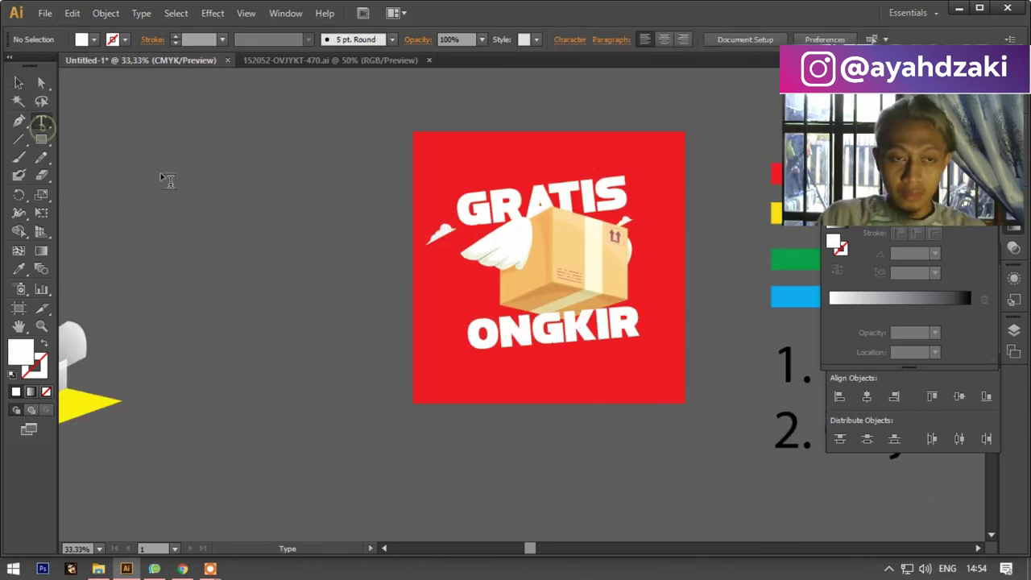
key("ctrl+a")
key("Delete")
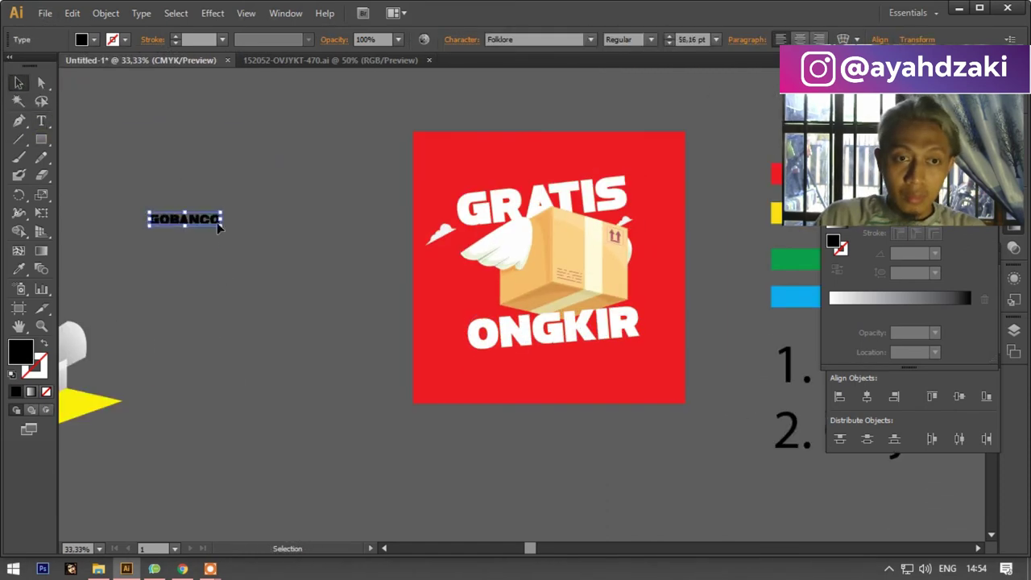
key("ctrl+equal")
left_click_drag(234, 282, 185, 352)
left_click_drag(193, 269, 631, 212)
key("ctrl+minus")
key("ctrl+z")
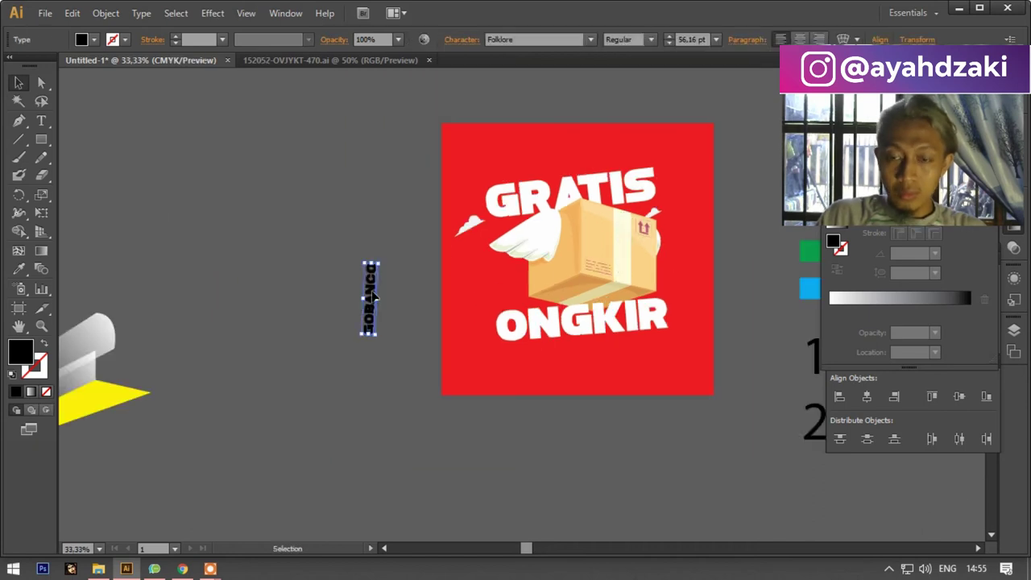
key("ctrl+z")
scroll(475, 338, "right", 3)
left_click(570, 382)
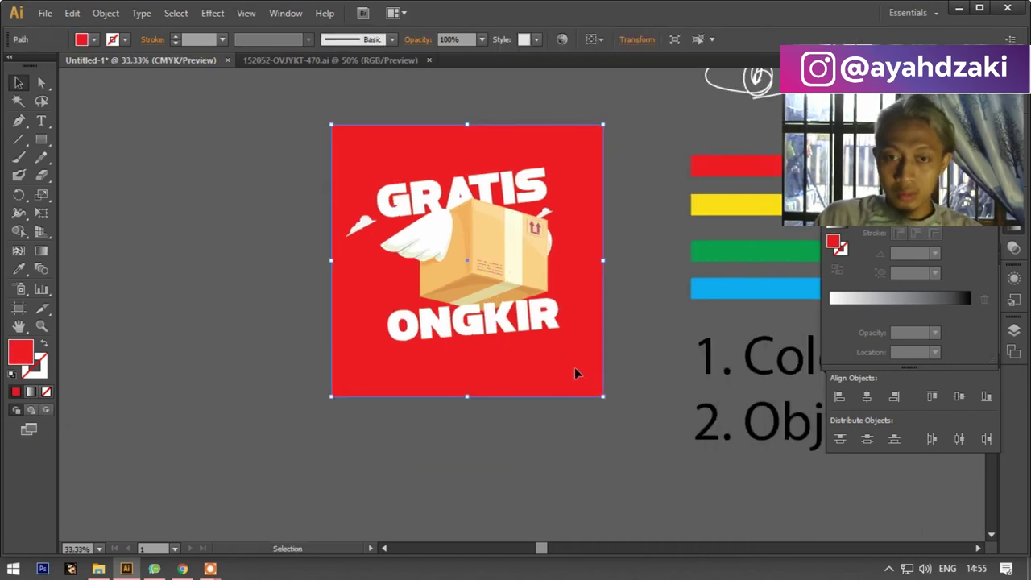
key("ctrl+minus")
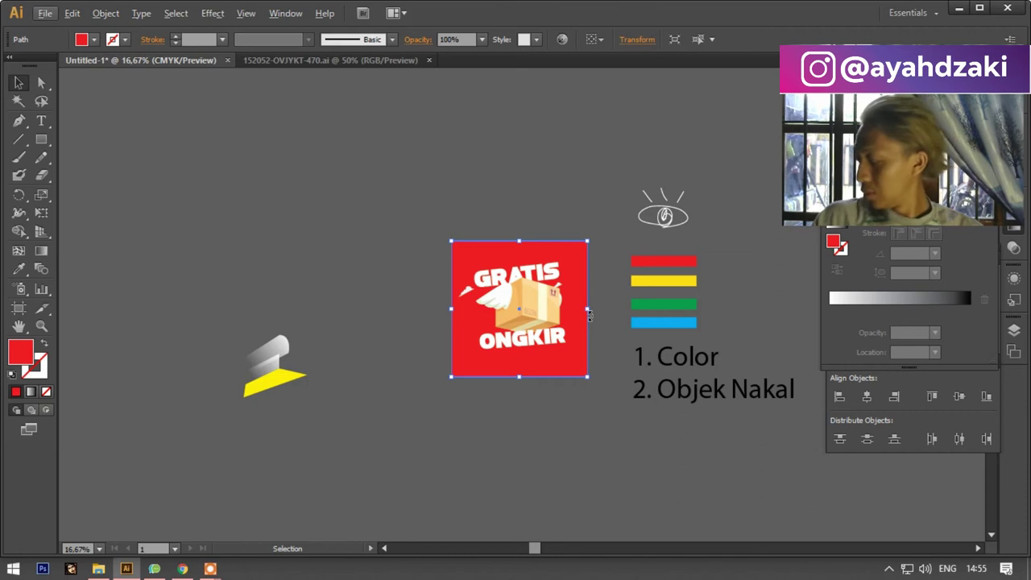
scroll(589, 316, "right", 3)
scroll(498, 295, "up", 1)
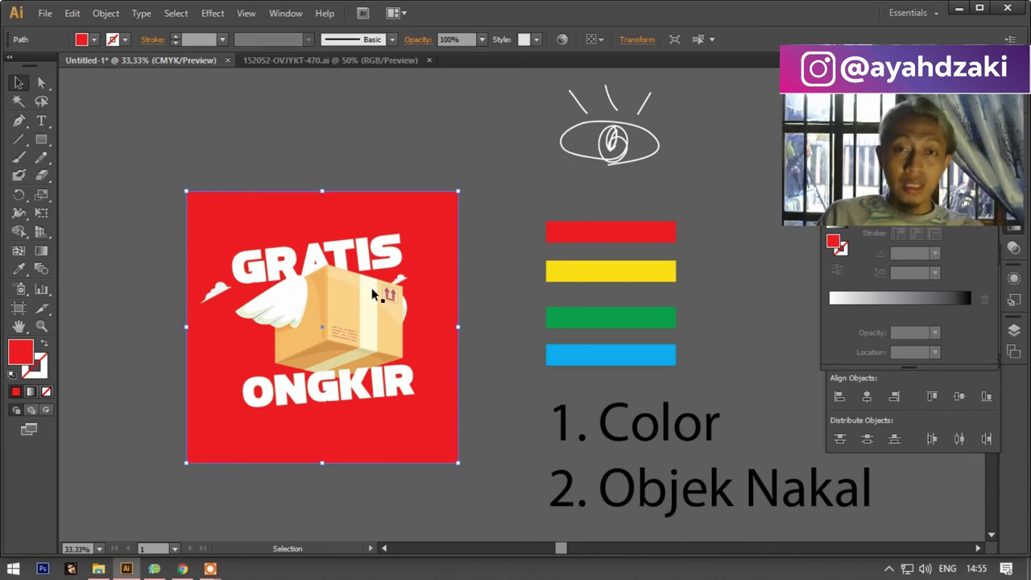
scroll(233, 259, "down", 1)
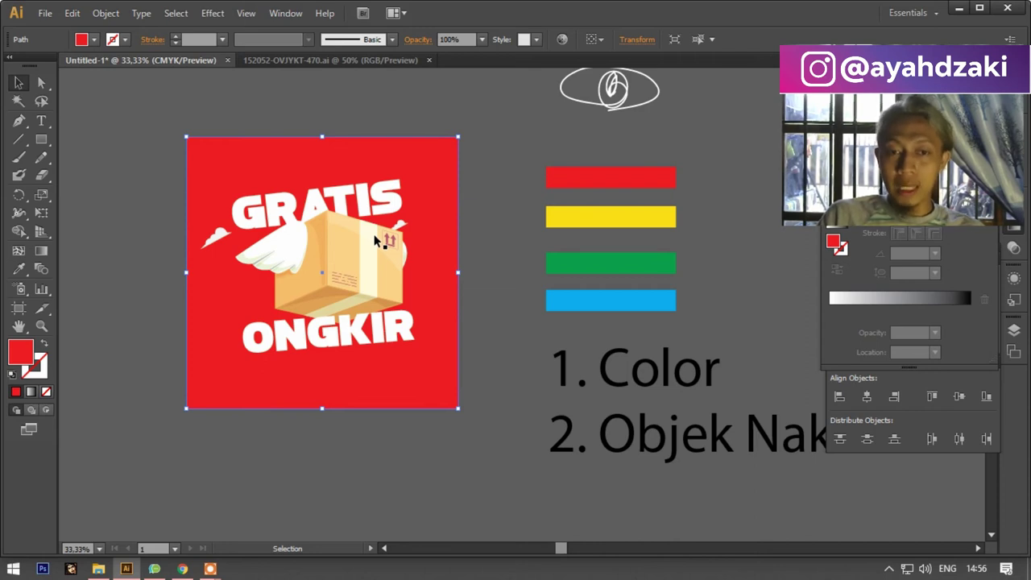
Duplicate the red square downward and reduce the copy's height to a thin full-width strip below the design.
left_click(510, 298)
left_click(437, 183)
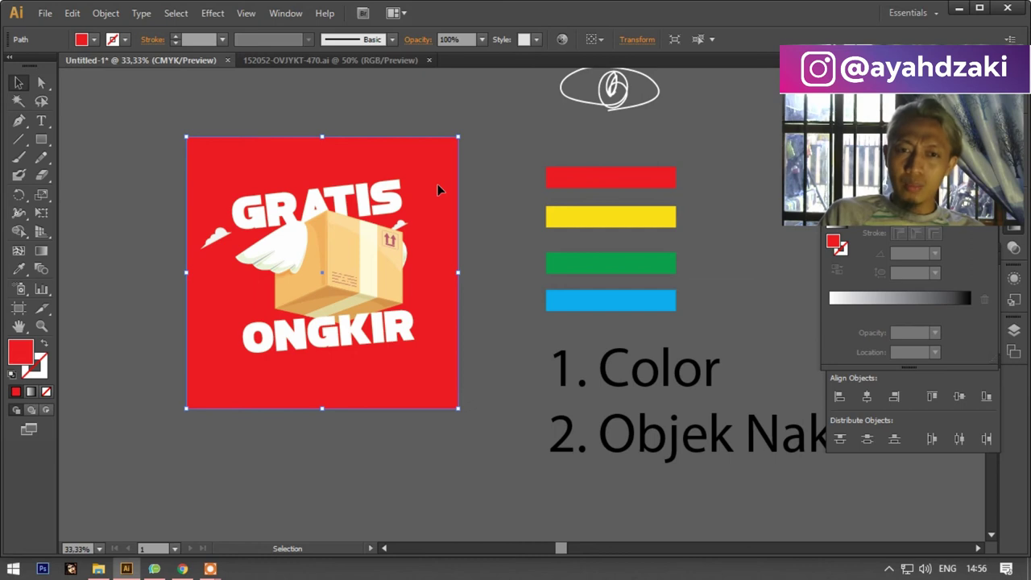
left_click_drag(437, 189, 396, 380)
scroll(317, 308, "down", 3)
left_click_drag(322, 221, 331, 479)
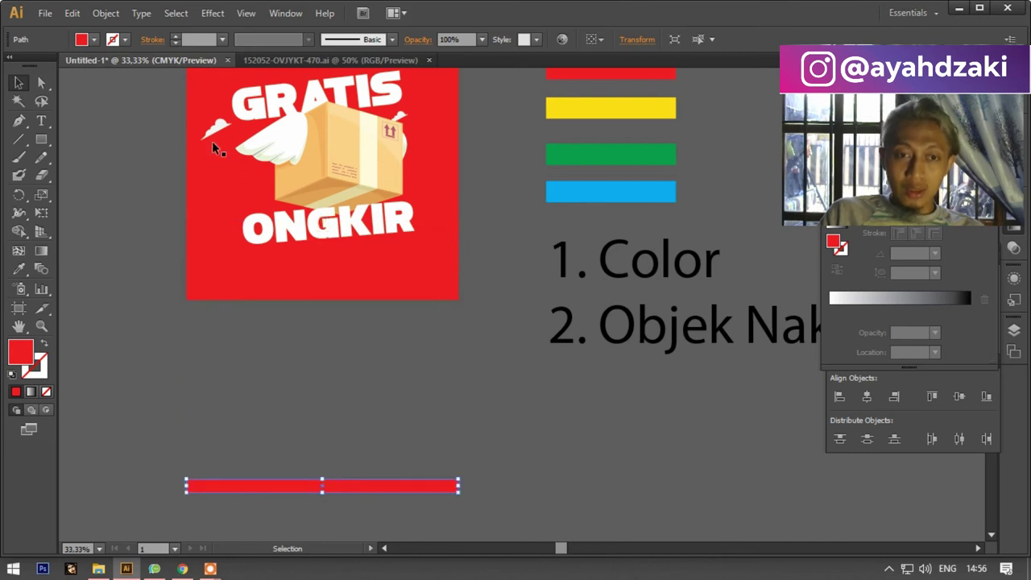
Fill the thin strip white and place it across the red square just above its bottom edge.
left_click(83, 38)
left_click(30, 64)
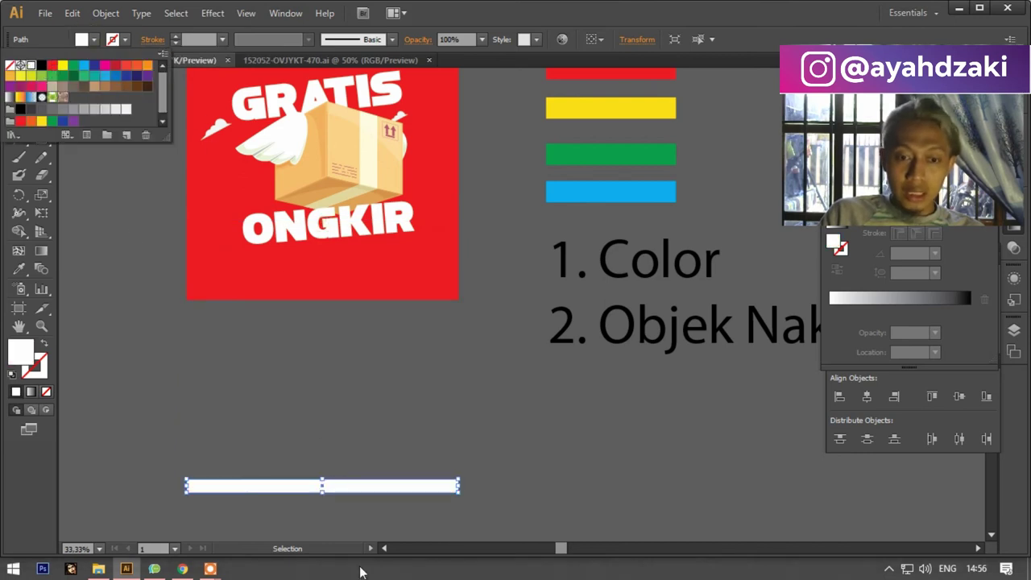
left_click(354, 488)
left_click_drag(350, 486, 352, 285)
left_click(335, 355)
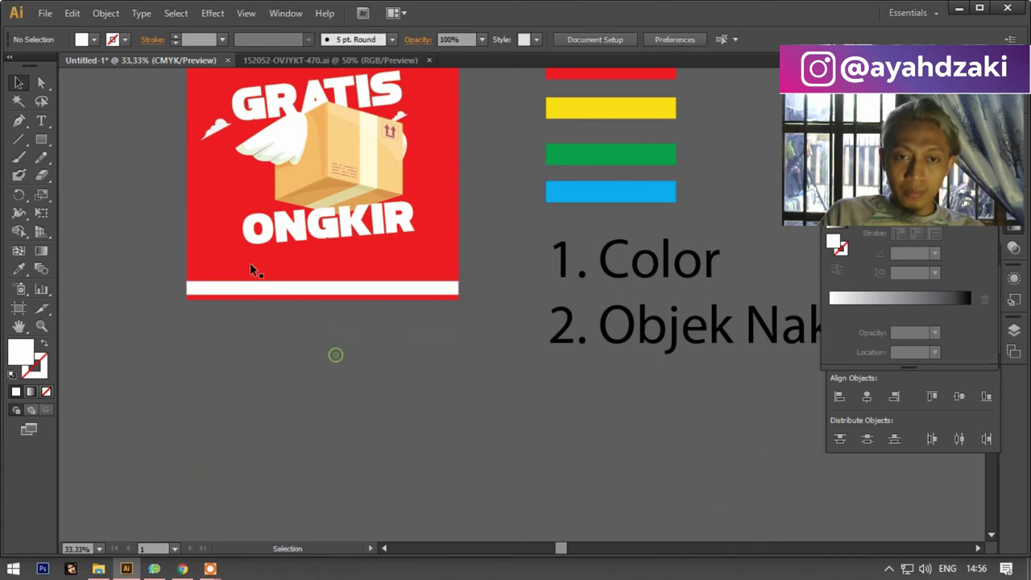
left_click(42, 120)
scroll(291, 371, "up", 3)
left_click(282, 458)
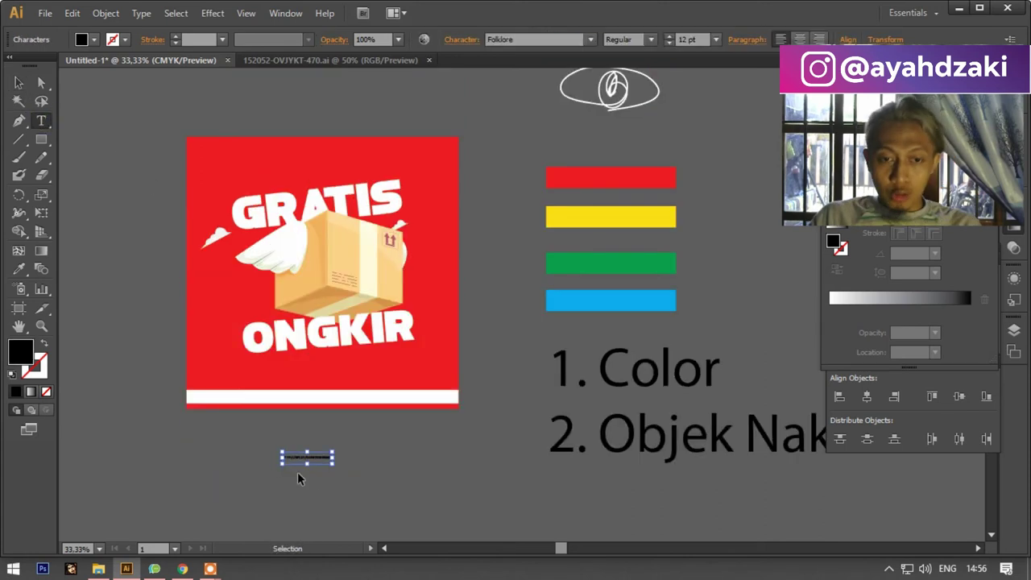
left_click(19, 83)
scroll(322, 451, "up", 1)
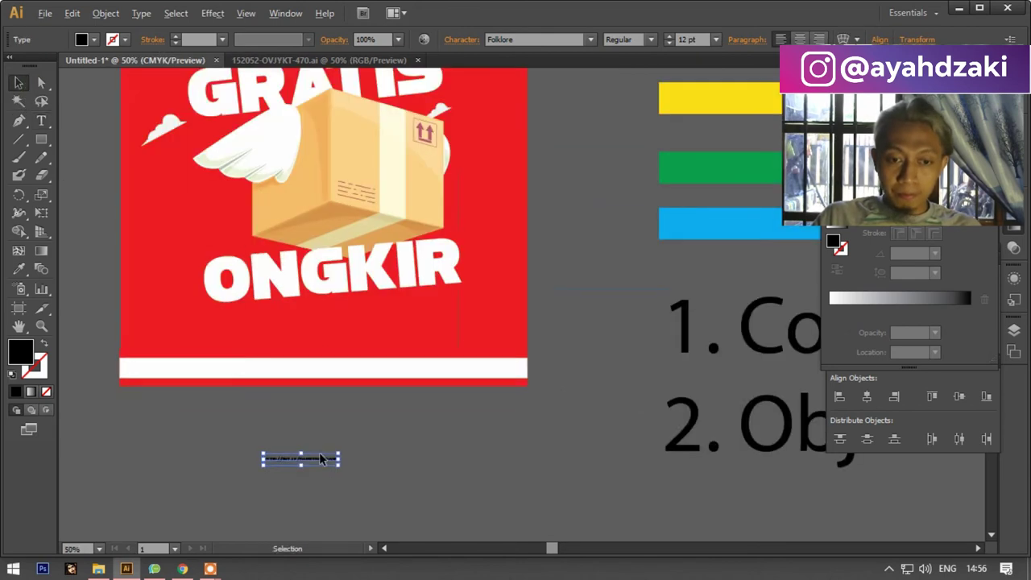
left_click_drag(340, 452, 391, 432)
Set the link text's font to Adlinnaka Bold Demo.
left_click(538, 41)
type("Adl")
key("Return")
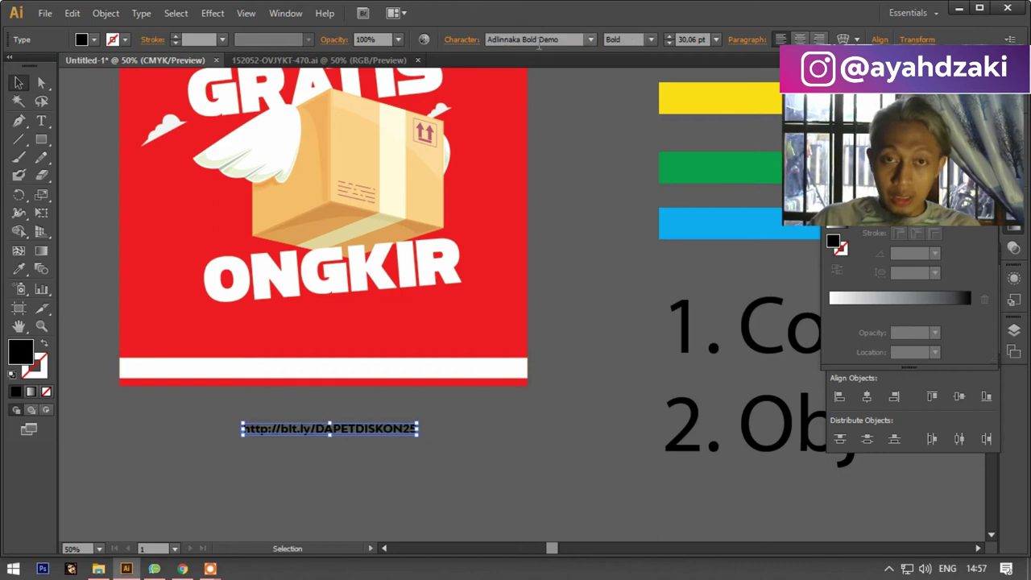
Position the link text in the middle of the white strip at the bottom of the red square.
scroll(346, 422, "up", 1)
left_click_drag(389, 439, 357, 360)
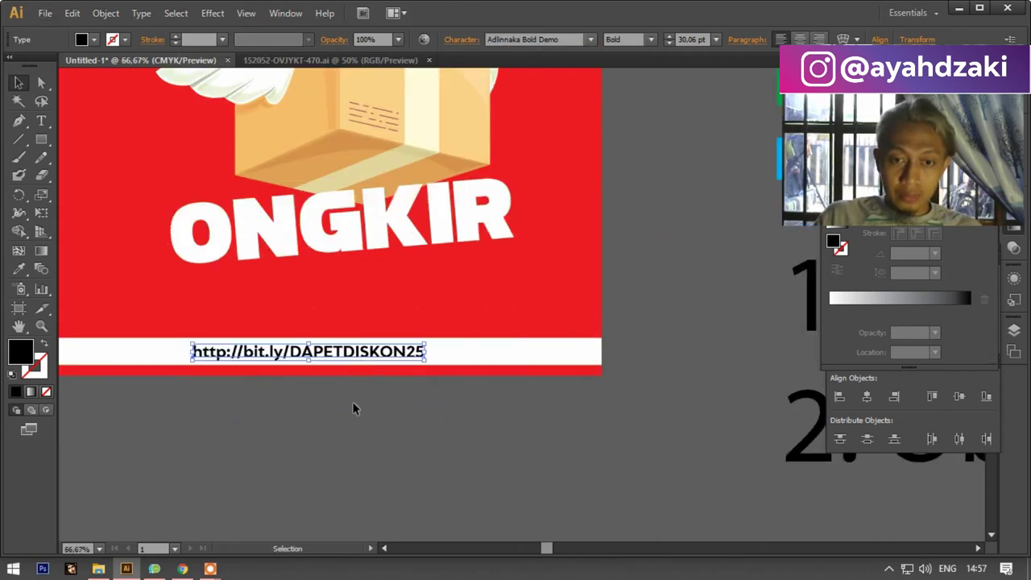
left_click(354, 407)
scroll(354, 407, "down", 1)
left_click(387, 364)
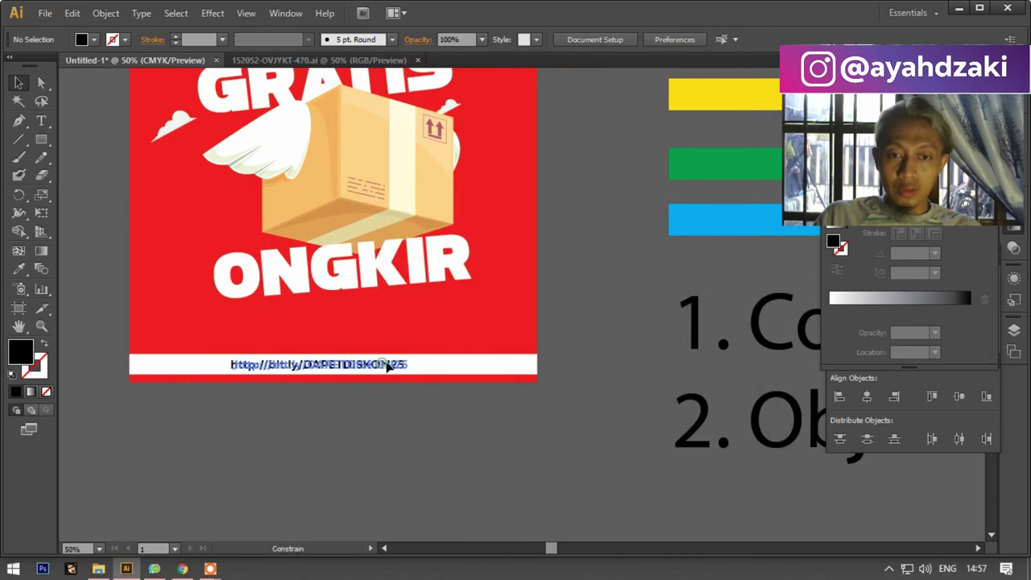
left_click(412, 427)
scroll(385, 410, "down", 1)
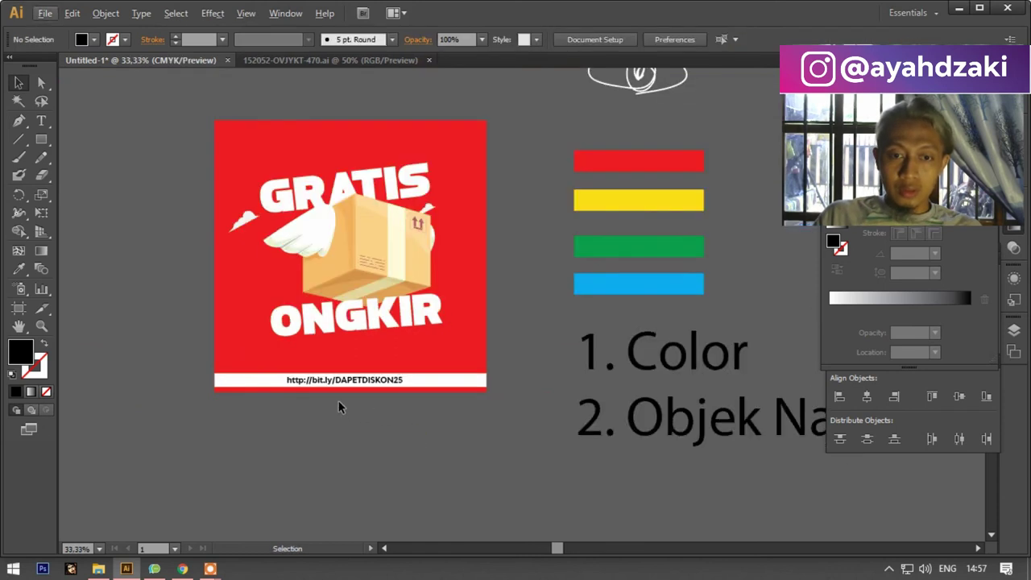
scroll(298, 396, "up", 1)
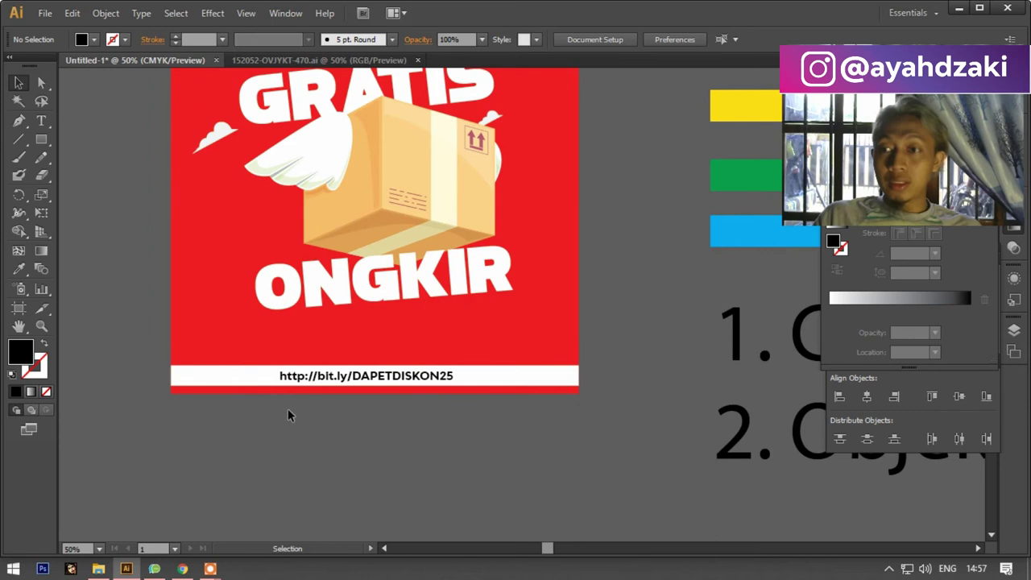
scroll(287, 407, "down", 1)
scroll(483, 376, "down", 1)
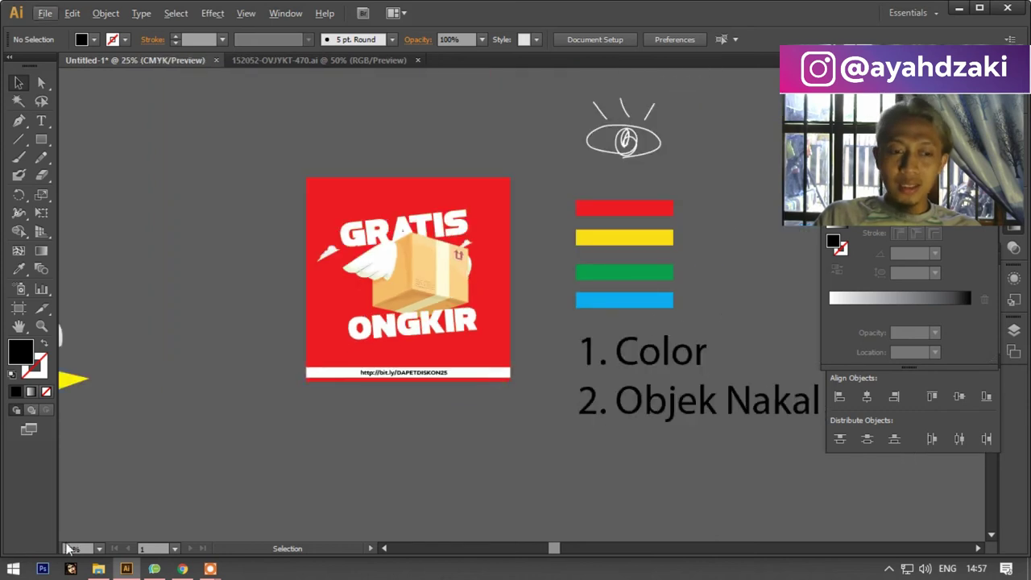
Place the Photoshop file Golden Honey Polos Depan from the GOLDEN HONEY folder into the document, left of the red square.
left_click(98, 516)
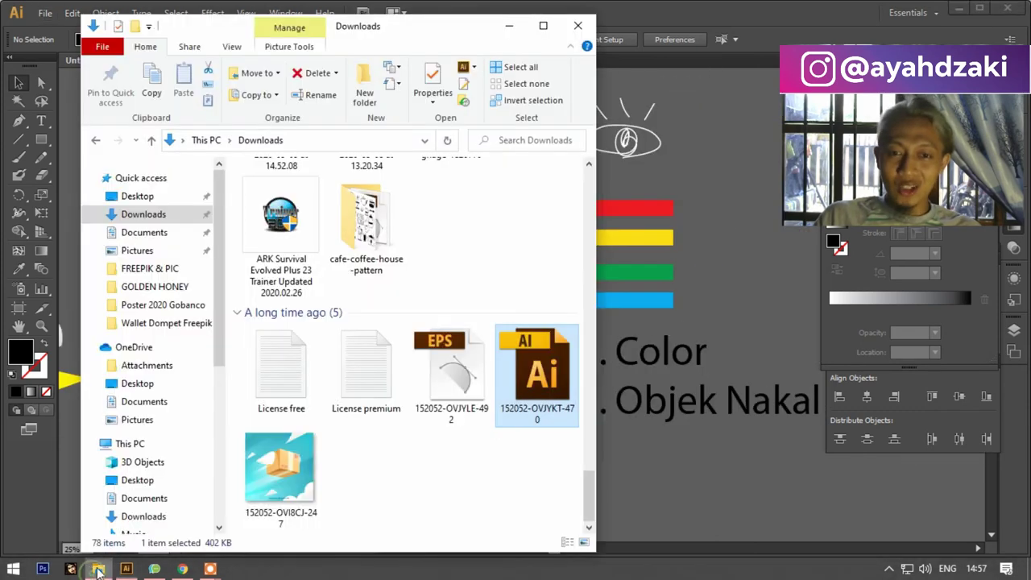
left_click(177, 290)
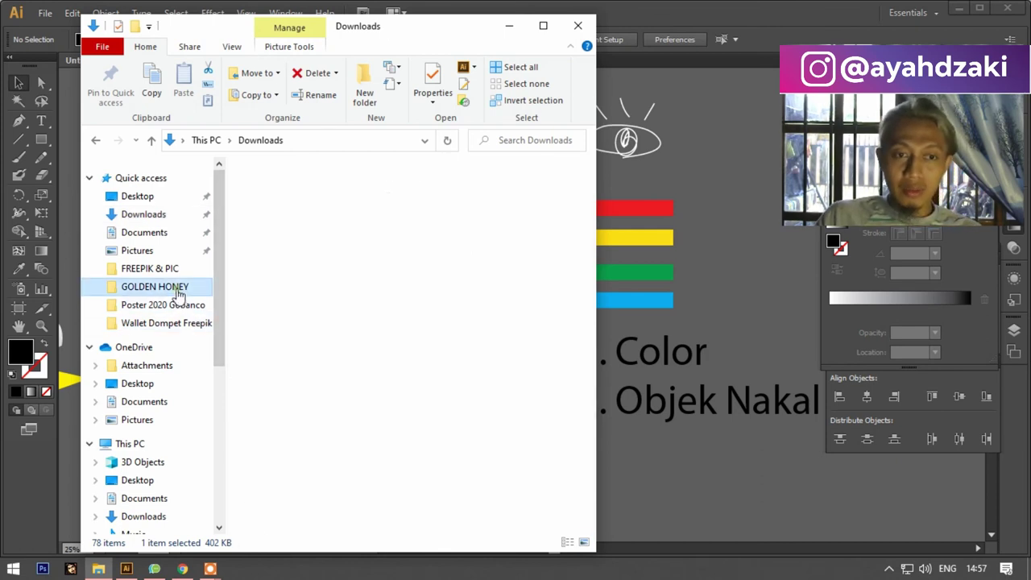
scroll(398, 305, "down", 5)
scroll(498, 314, "up", 3)
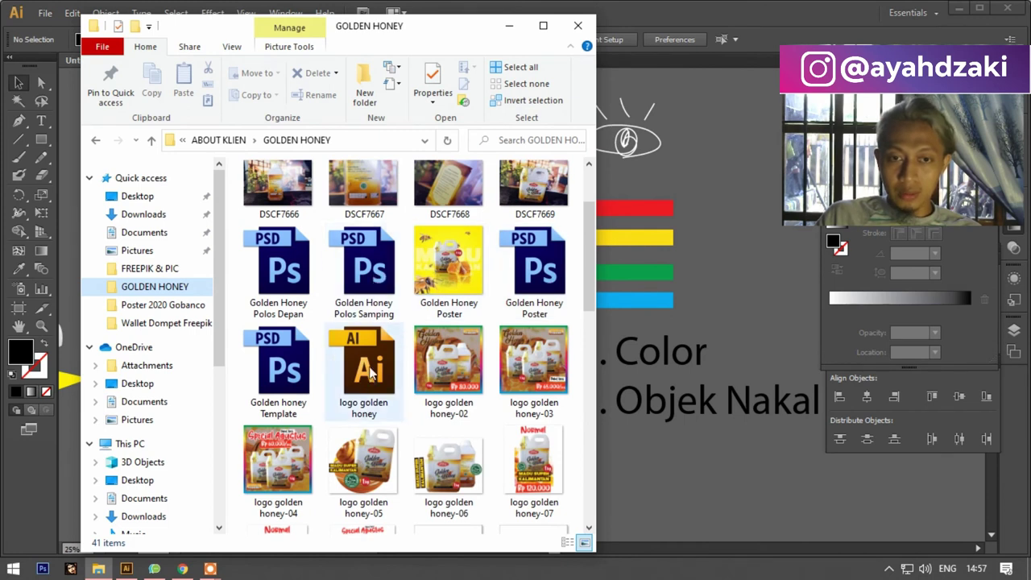
left_click_drag(294, 274, 224, 166)
Embed the honey container image and move it down beside the lower part of the red square.
left_click(322, 40)
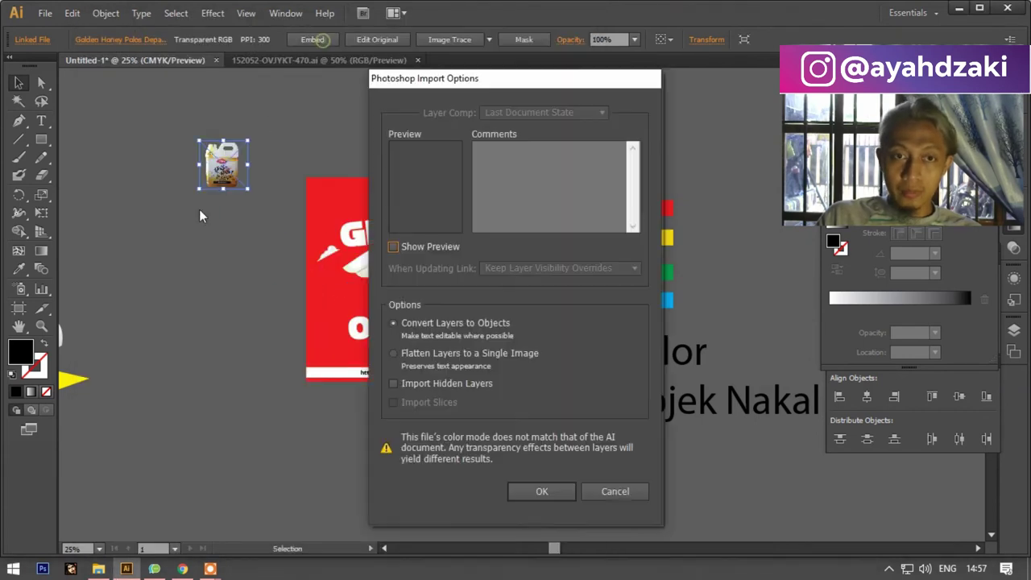
left_click(614, 491)
scroll(332, 284, "up", 1)
left_click_drag(207, 316, 168, 358)
Trace a closed outline around the honey container with the Pen tool, following its edges and leaving a small margin.
left_click(19, 120)
scroll(158, 364, "up", 3)
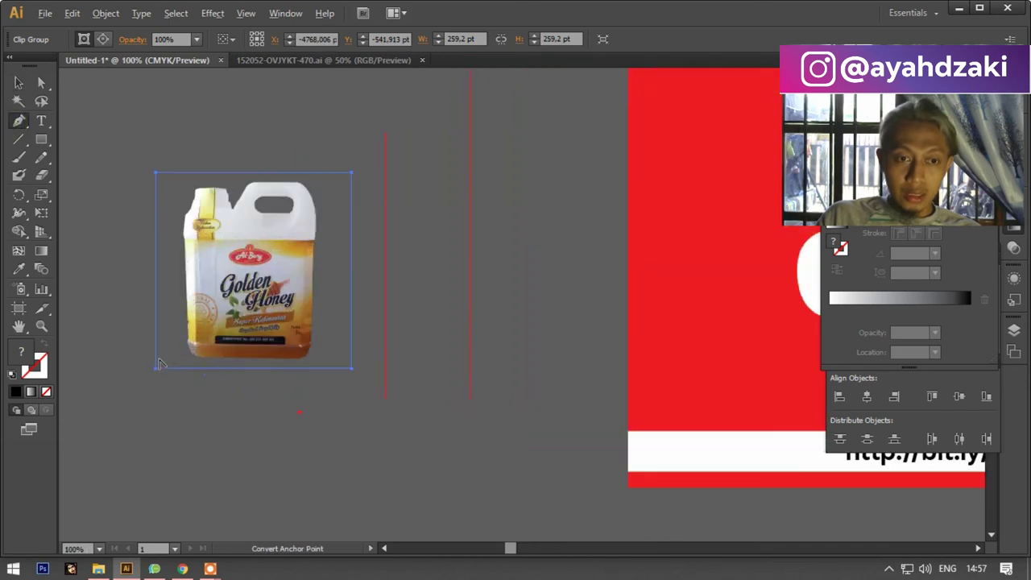
left_click(186, 203)
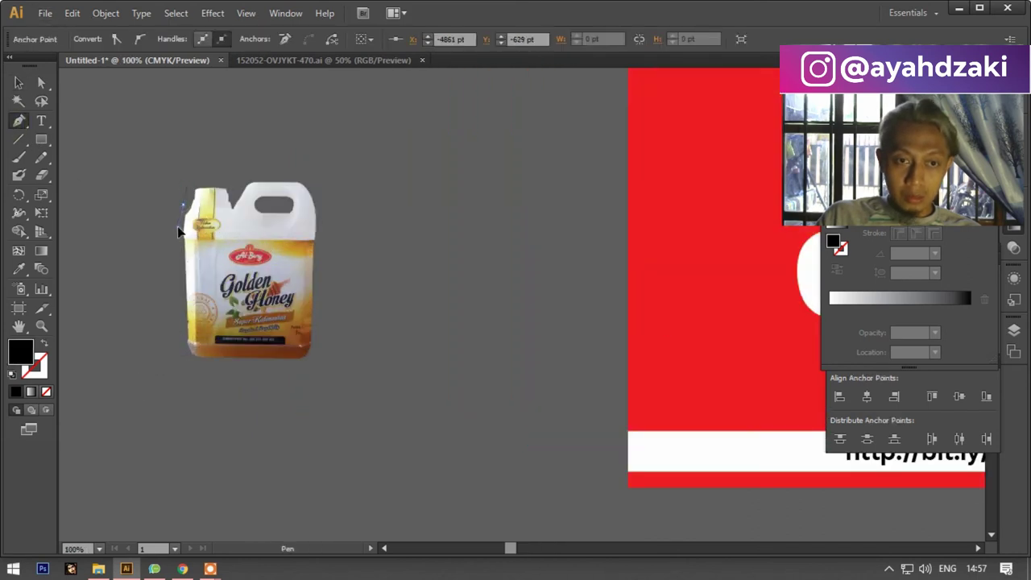
left_click(183, 346)
left_click(187, 359)
left_click(238, 362)
left_click(306, 359)
left_click(316, 300)
left_click(321, 206)
left_click(300, 174)
left_click(235, 182)
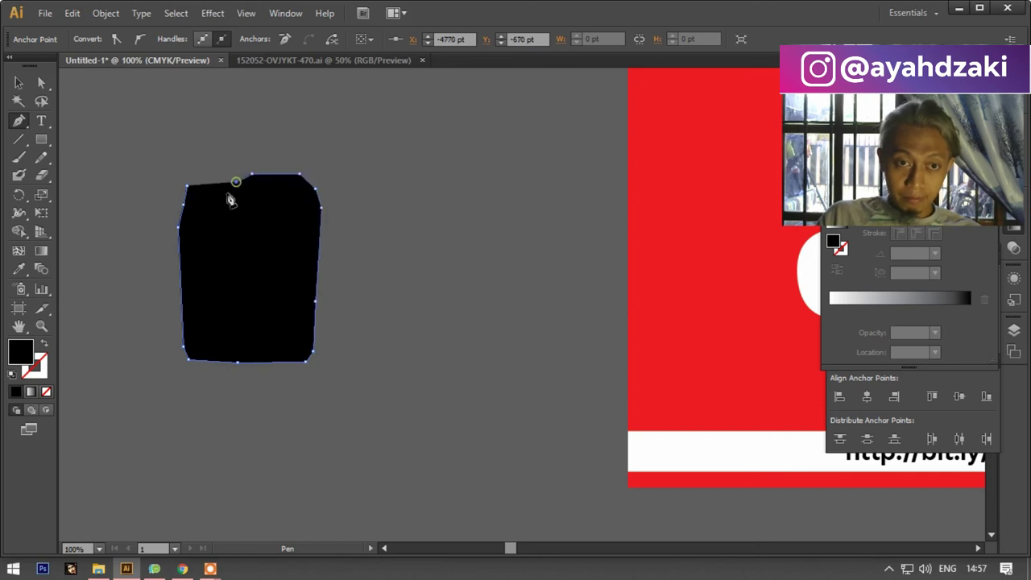
left_click(187, 186)
Make a clipping mask from the traced outline and the honey container image.
key("v")
left_click_drag(161, 120, 527, 403)
right_click(315, 327)
left_click(396, 413)
Move the clipped honey container into the red square's lower-right corner, overlapping the white strip, and scale it down slightly.
scroll(316, 376, "down", 2)
left_click(391, 398)
scroll(473, 390, "down", 1)
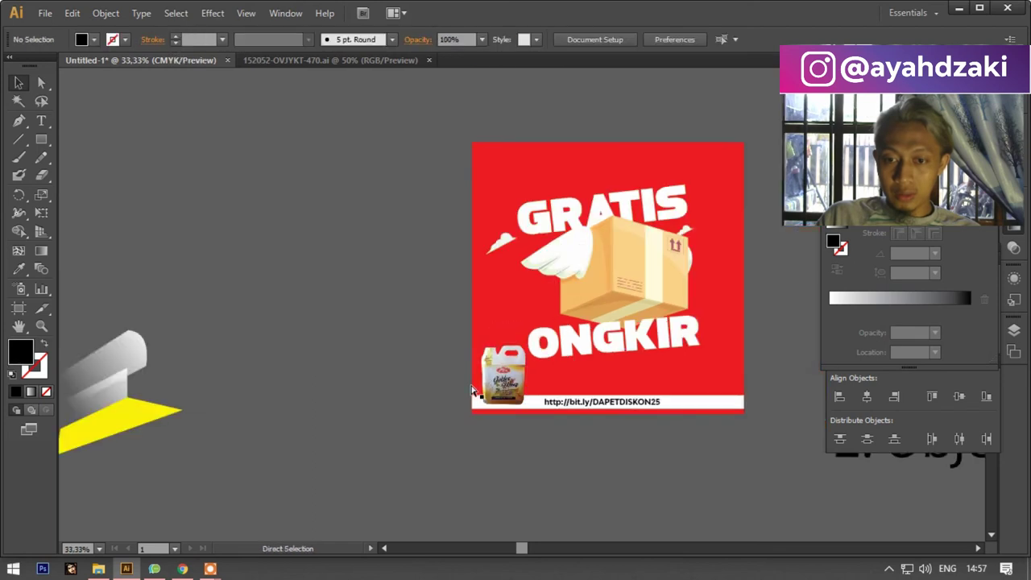
scroll(463, 383, "right", 2)
scroll(431, 360, "up", 1)
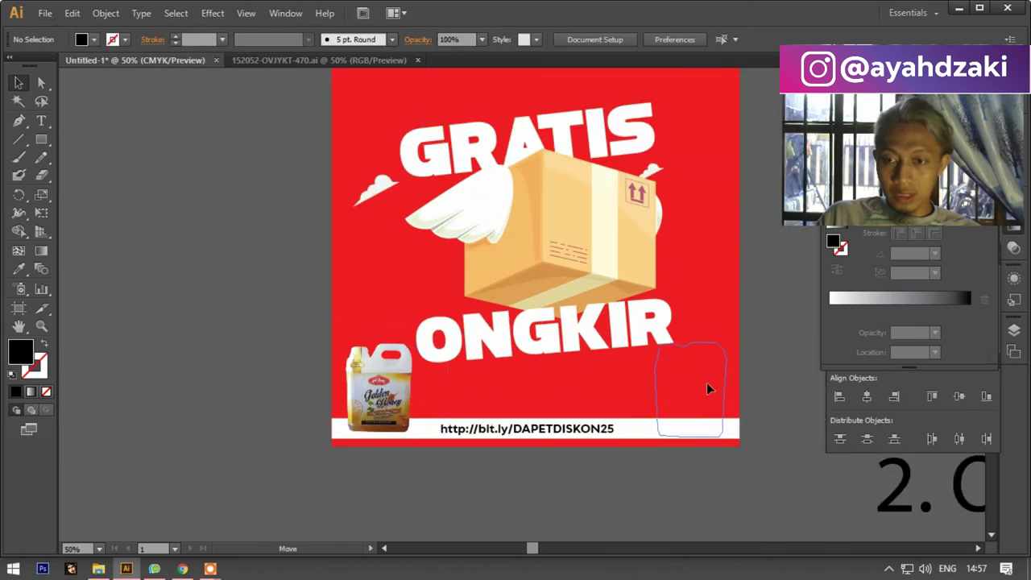
left_click_drag(707, 383, 713, 386)
left_click_drag(729, 345, 715, 360)
left_click(770, 345)
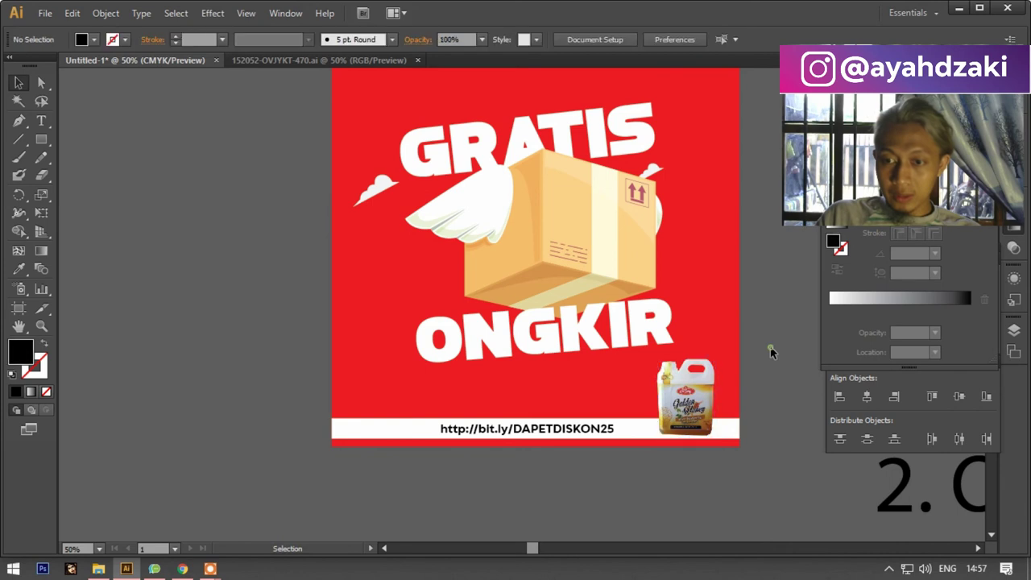
scroll(770, 346, "down", 2)
scroll(718, 385, "up", 2)
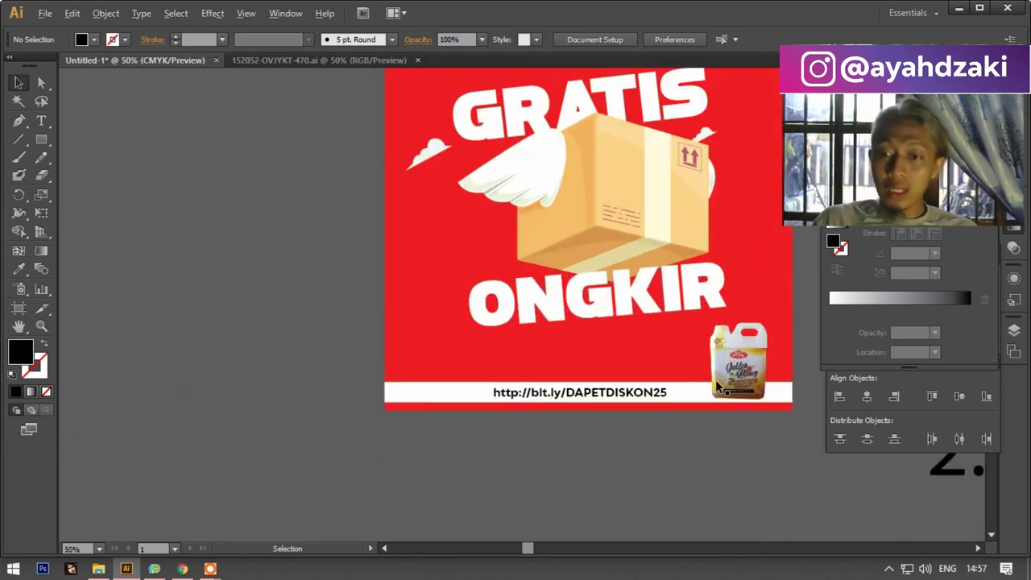
scroll(717, 386, "up", 2)
scroll(746, 381, "down", 2)
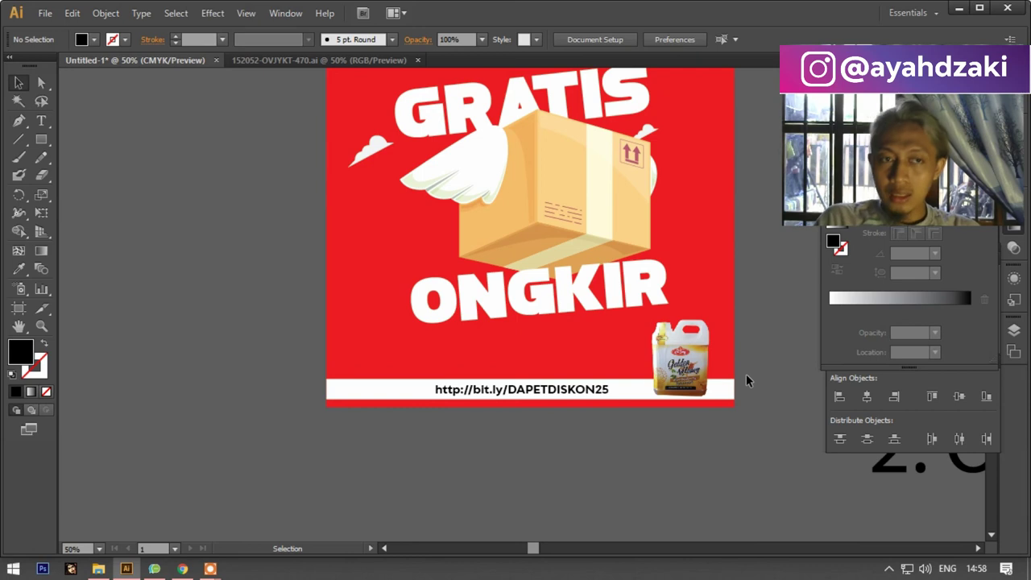
Add the text Golden Honey on the empty area below the red square.
left_click(41, 120)
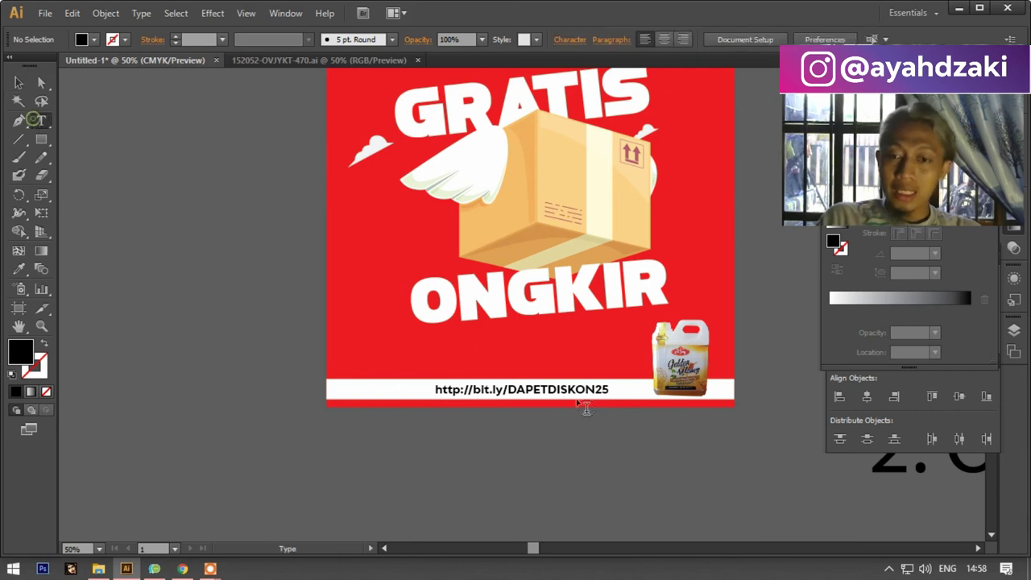
left_click(597, 439)
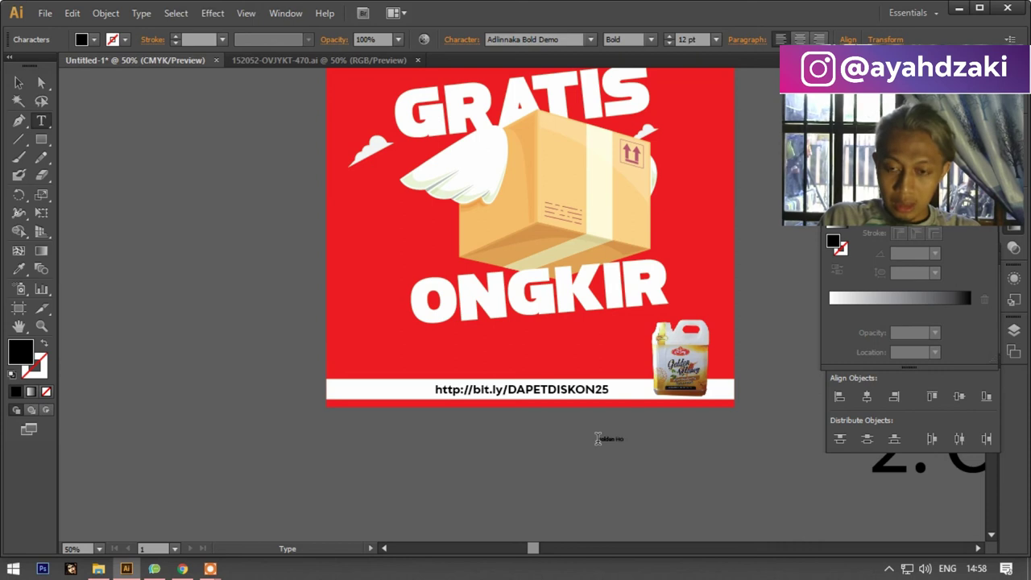
scroll(631, 444, "up", 3)
left_click_drag(618, 427, 597, 425)
type("oney")
key("BackSpace")
Move the Golden Honey text just above the white strip, left of the container, and enlarge it to about 20.4 pt.
left_click(20, 83)
left_click_drag(592, 423, 638, 232)
left_click_drag(574, 212, 501, 168)
left_click_drag(659, 214, 664, 187)
Fill the Golden Honey text with white and deselect it.
left_click(94, 40)
left_click(33, 75)
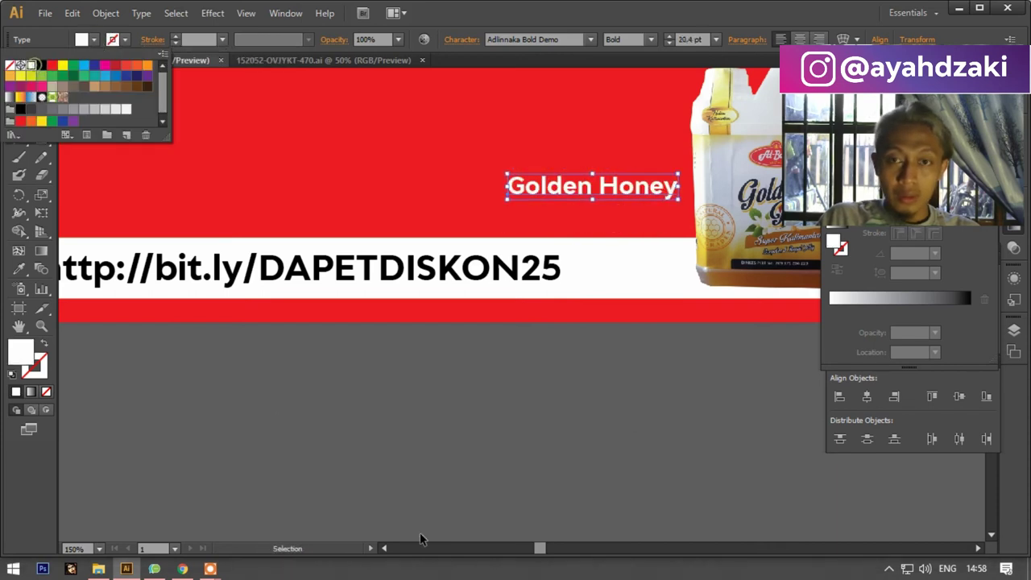
left_click(420, 532)
left_click(428, 497)
key("ctrl+0")
scroll(488, 481, "down", 1)
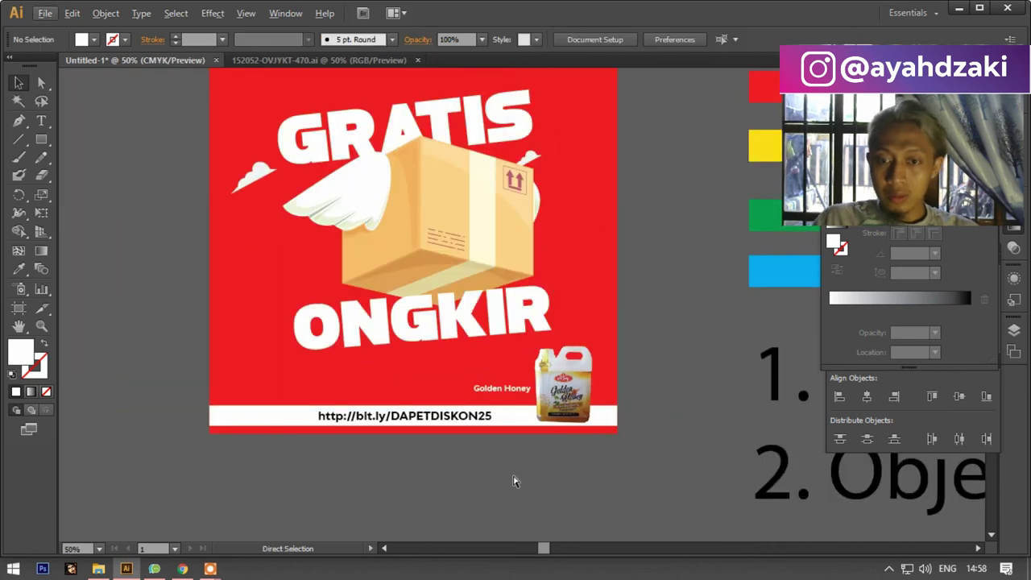
key("alt")
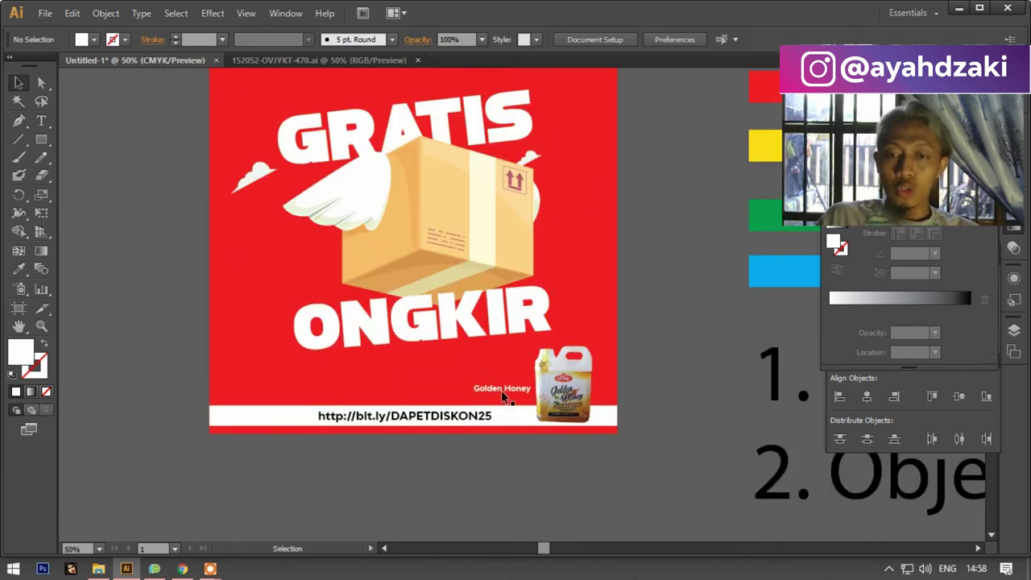
scroll(501, 390, "down", 1)
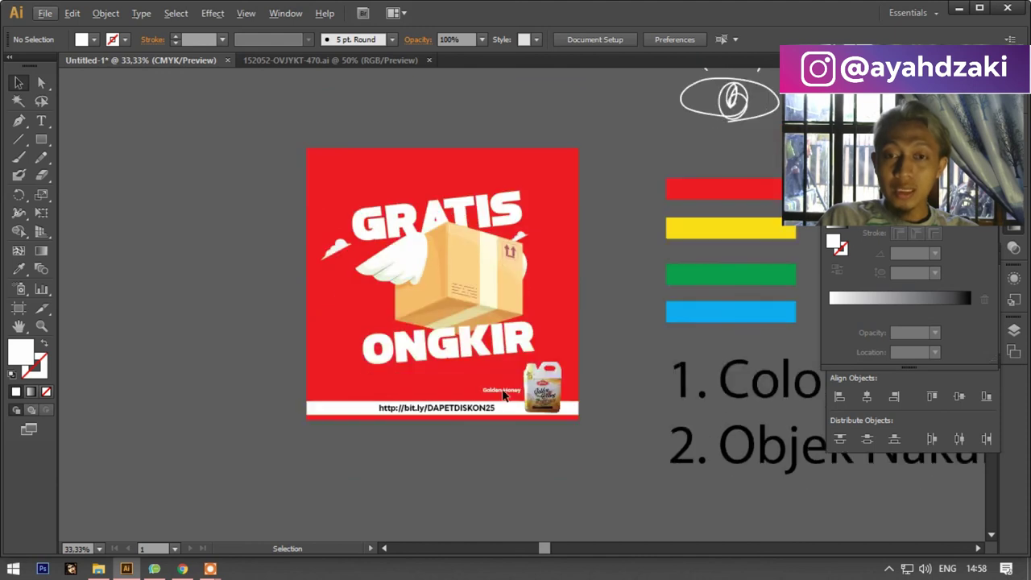